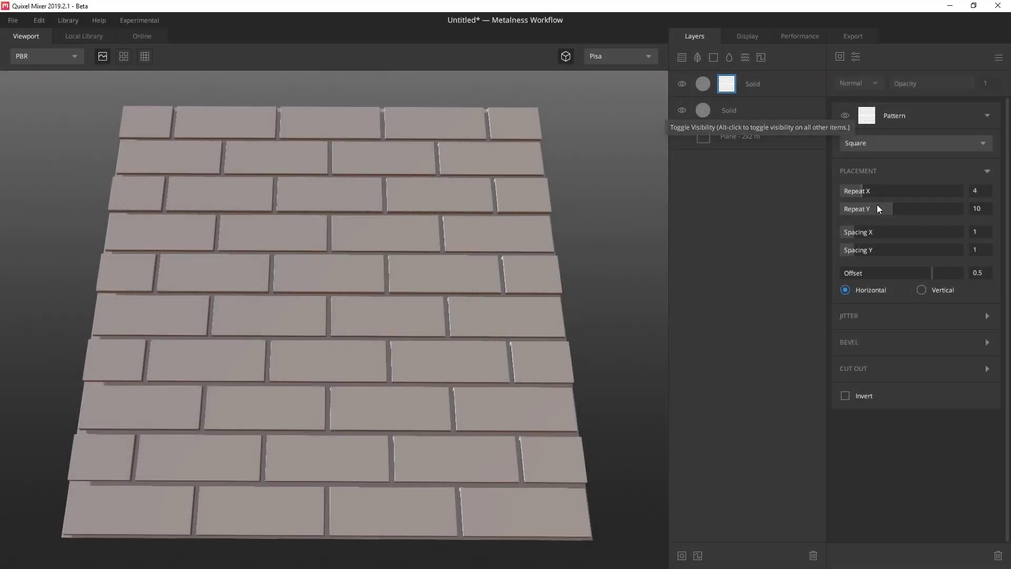
Enable brightness jitter on the bricks at amount 0.545 with seed 42, viewing the layer mask.
left_click(987, 317)
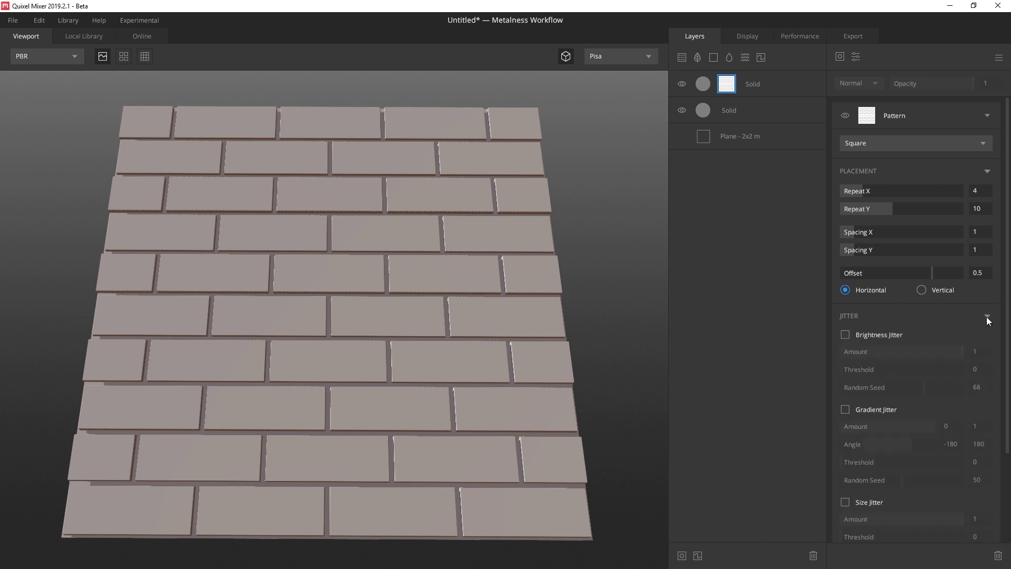
left_click(845, 335)
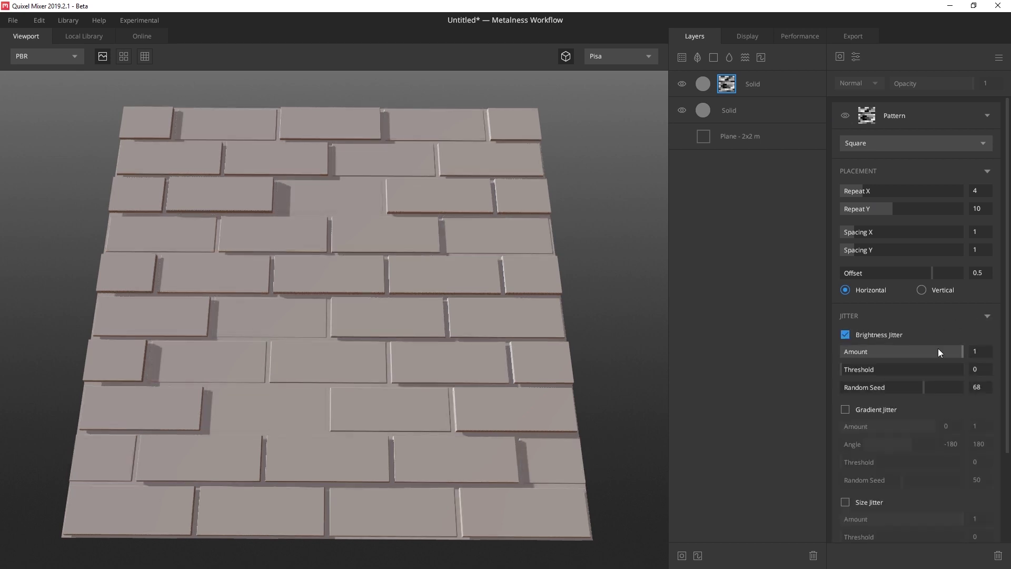
mouse_move(937, 348)
left_mouse_down()
mouse_move(859, 351)
mouse_move(969, 351)
mouse_move(918, 352)
left_mouse_up()
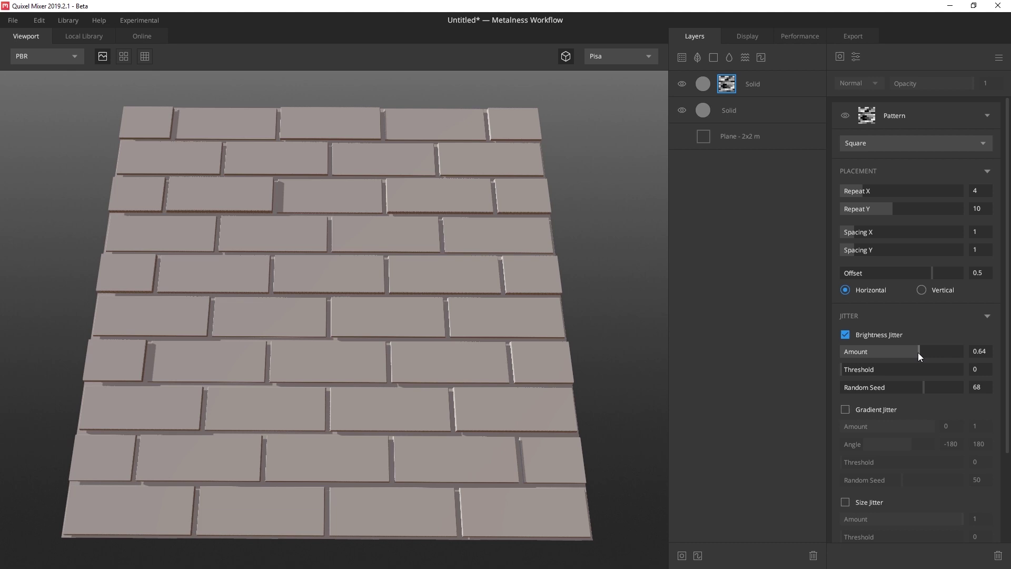
left_click(46, 56)
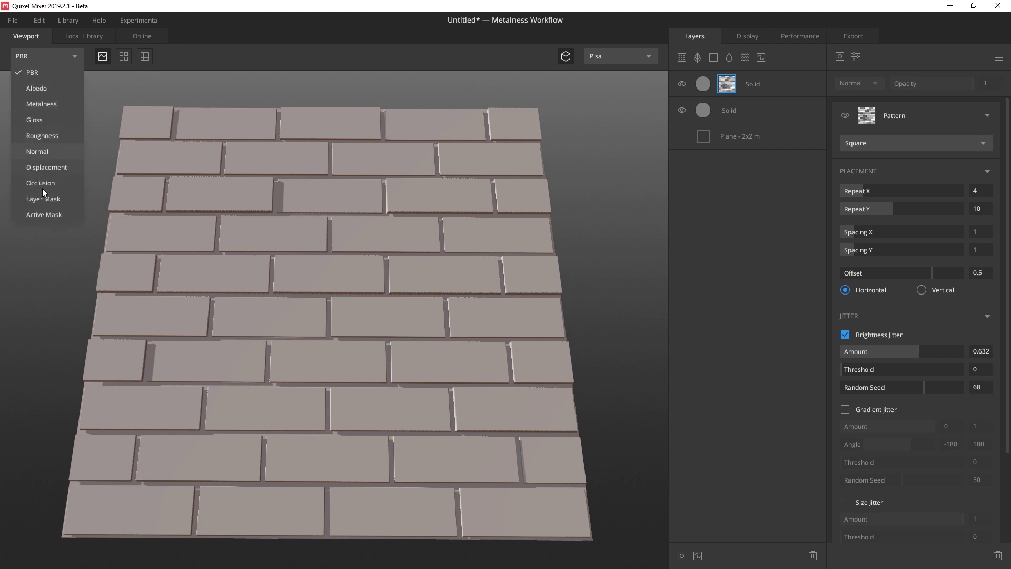
left_click(37, 206)
mouse_move(914, 353)
left_mouse_down()
mouse_move(940, 352)
mouse_move(905, 348)
left_mouse_up()
left_click_drag(907, 387, 891, 384)
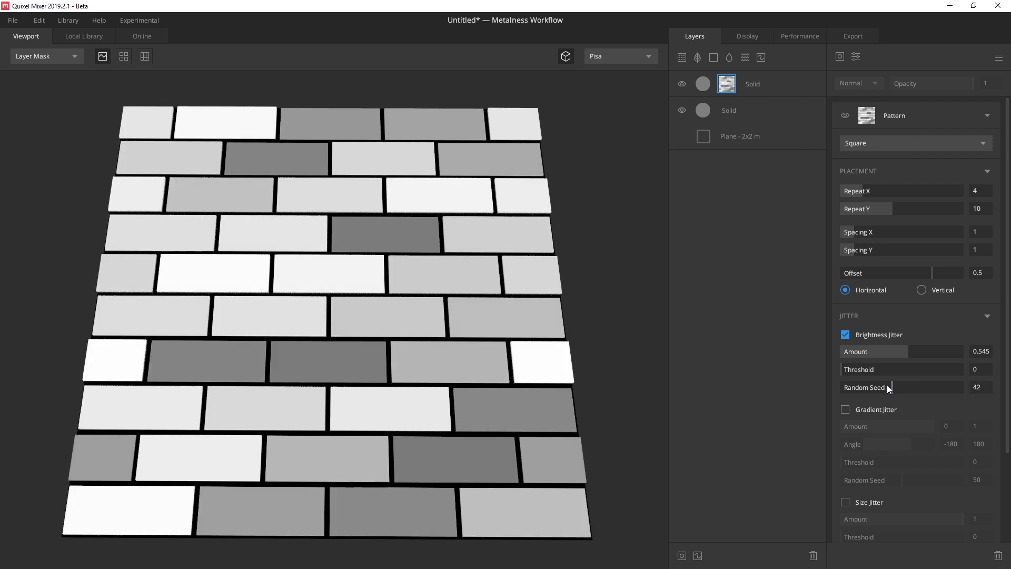
Enable gradient jitter with amount range 0.159–0.5 and angle range −360 to 360.
left_click(845, 409)
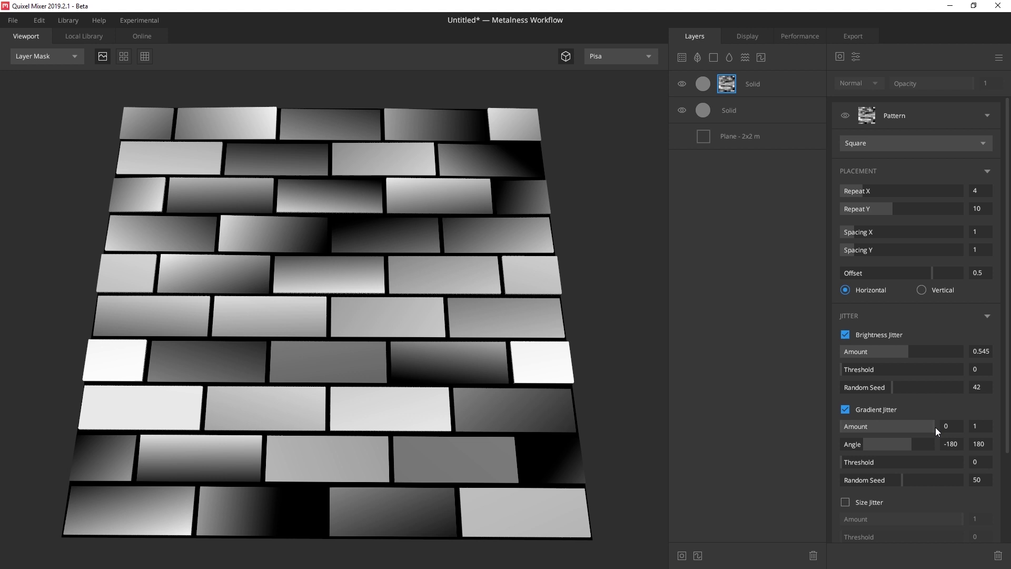
left_click_drag(935, 428, 856, 426)
left_click_drag(896, 426, 848, 440)
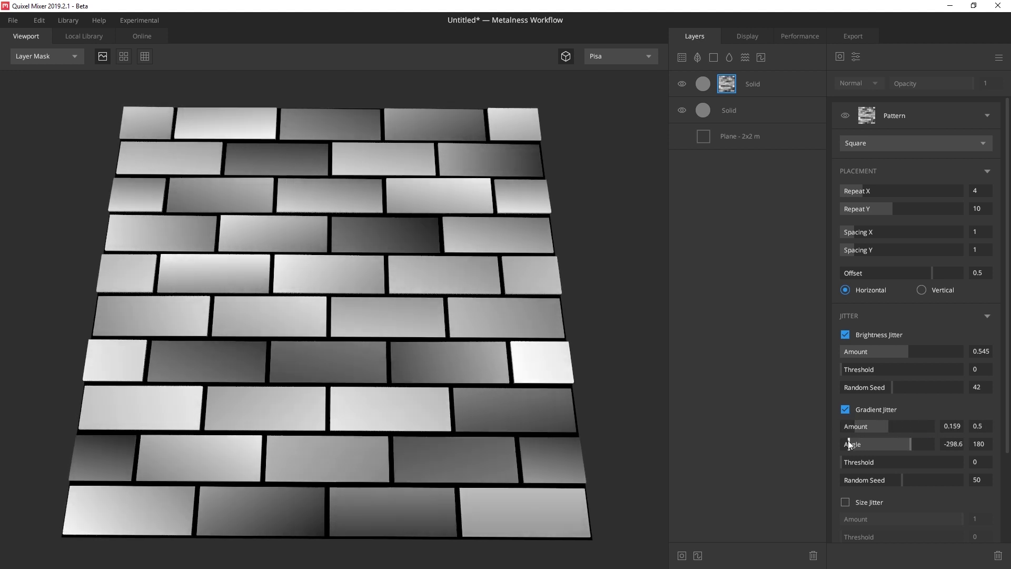
left_click_drag(912, 444, 955, 441)
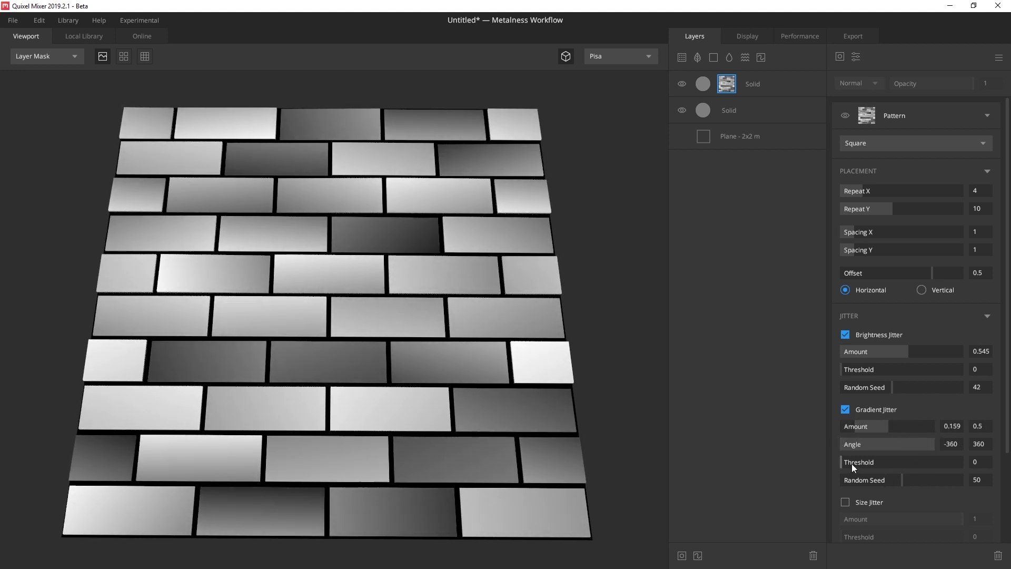
mouse_move(852, 463)
left_mouse_down()
mouse_move(899, 463)
mouse_move(839, 462)
left_mouse_up()
Set the gradient jitter seed to 71 and raise the top Solid layer's blend threshold.
left_click_drag(899, 481, 928, 479)
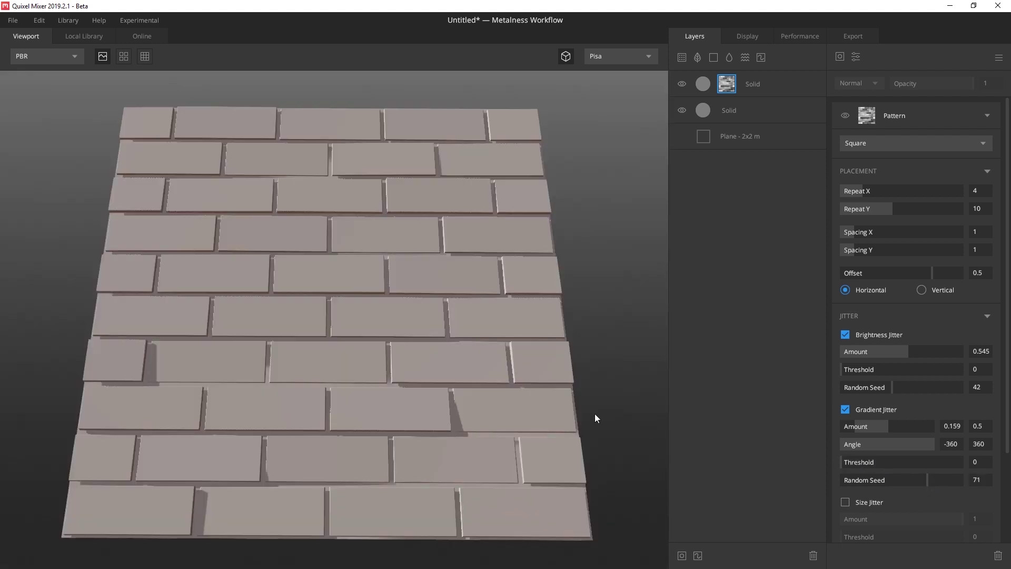
left_click_drag(595, 418, 555, 340)
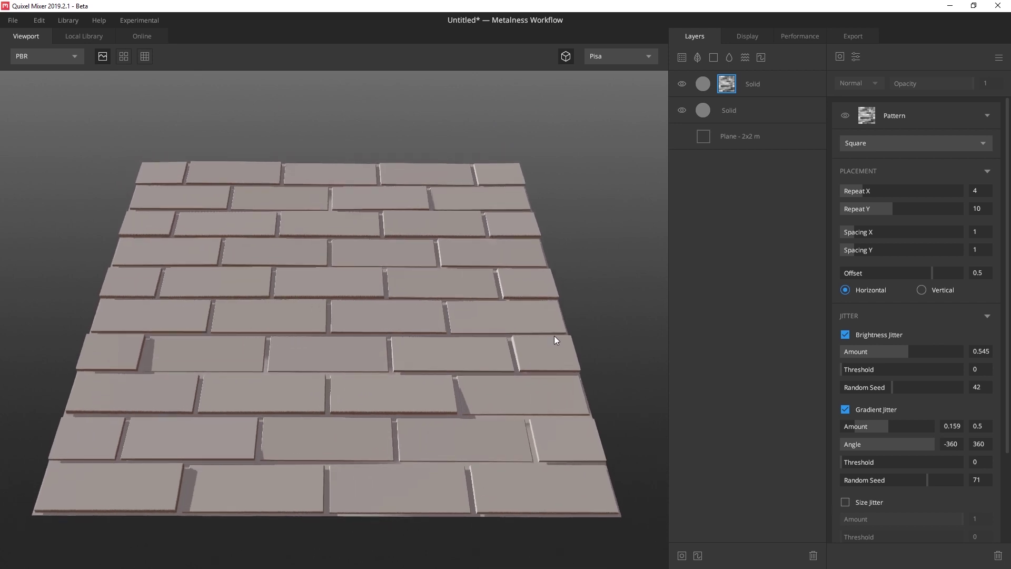
left_click(704, 87)
left_click_drag(915, 94, 930, 96)
left_click_drag(401, 295, 408, 320)
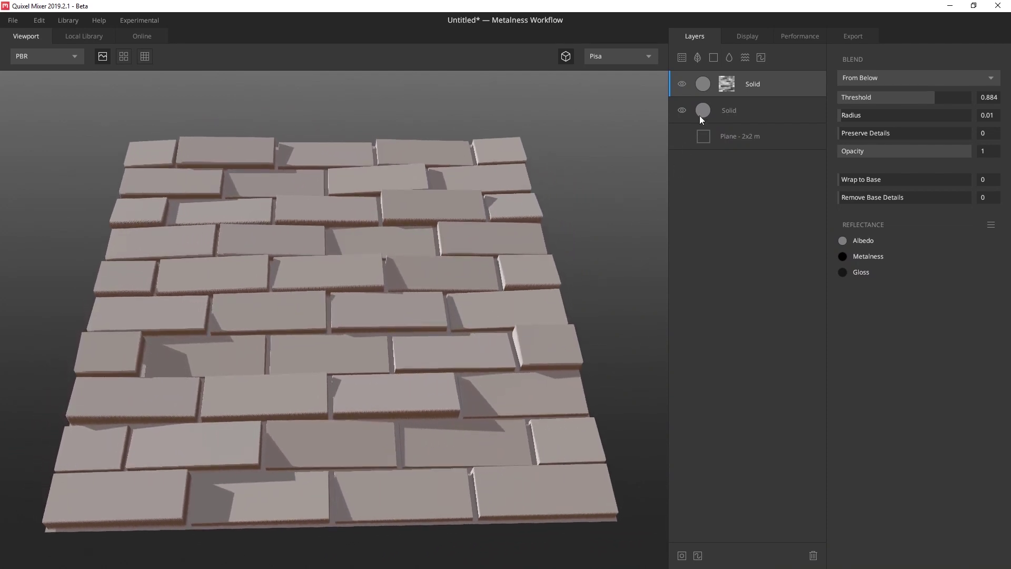
Turn off brightness and gradient jitter and enable size jitter at 0.528.
left_click(727, 84)
scroll(895, 316, "down", 1)
left_click(846, 275)
left_click(845, 350)
left_click(845, 442)
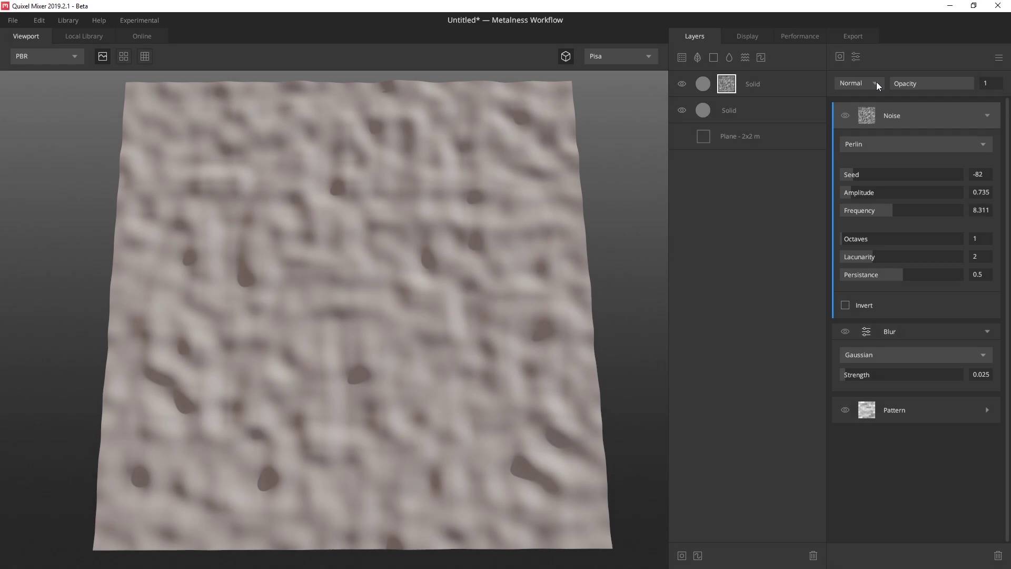
Cycle the noise blend mode through Add, Subtract, Multiply and Divide.
left_click(877, 81)
left_click(864, 116)
left_click(879, 83)
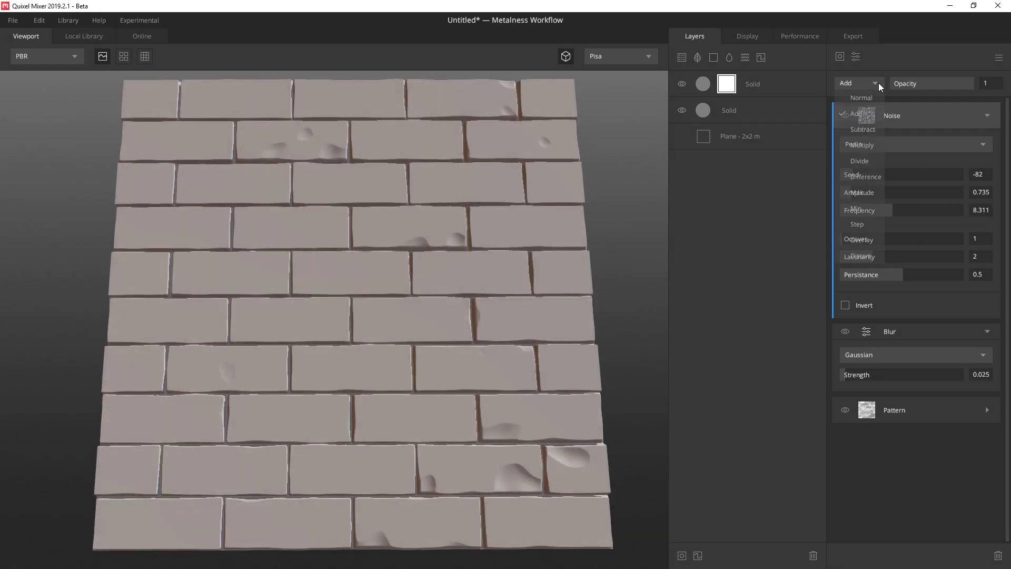
left_click(865, 128)
left_click(880, 81)
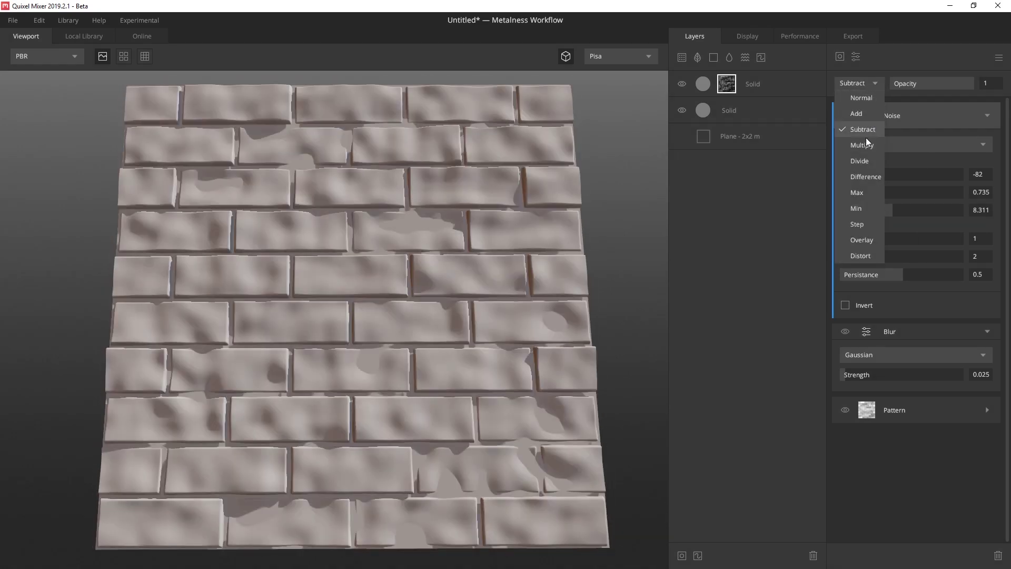
left_click(864, 143)
left_click(876, 83)
left_click(865, 159)
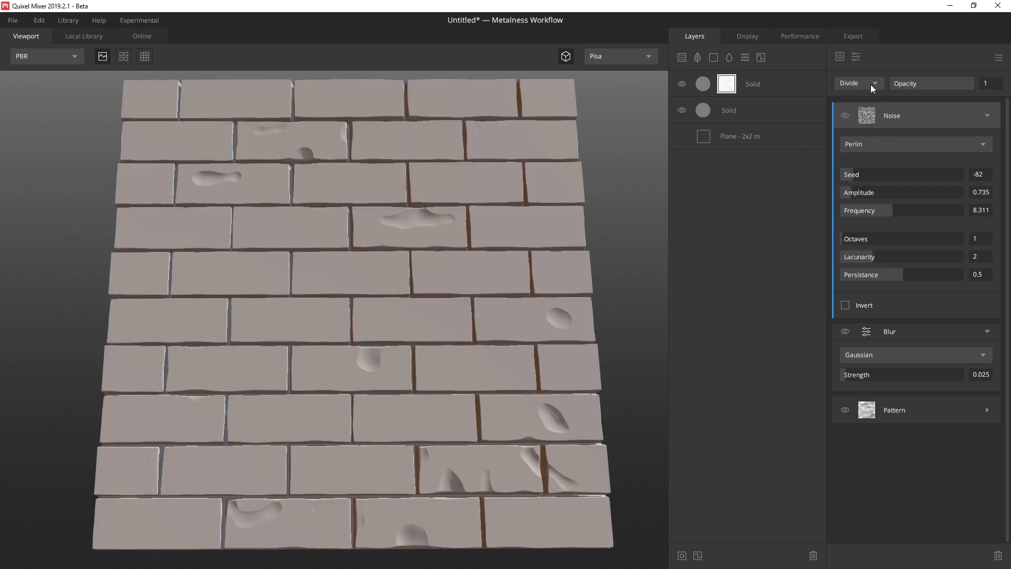
Try the Difference, Max and Min blend modes, then settle on Overlay.
left_click(871, 83)
left_click(864, 176)
left_click(877, 83)
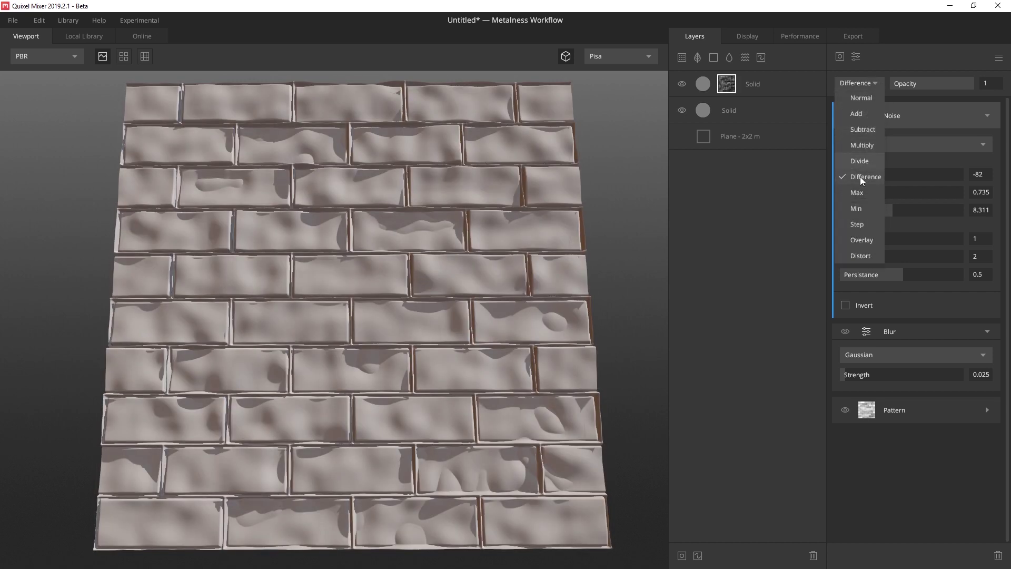
left_click(858, 192)
left_click(868, 85)
left_click(858, 208)
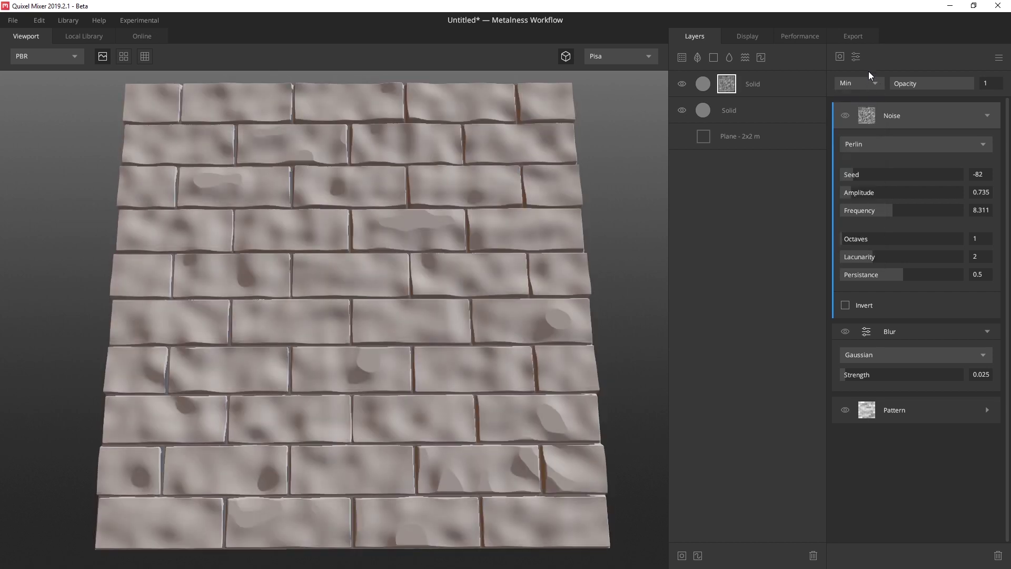
left_click(868, 83)
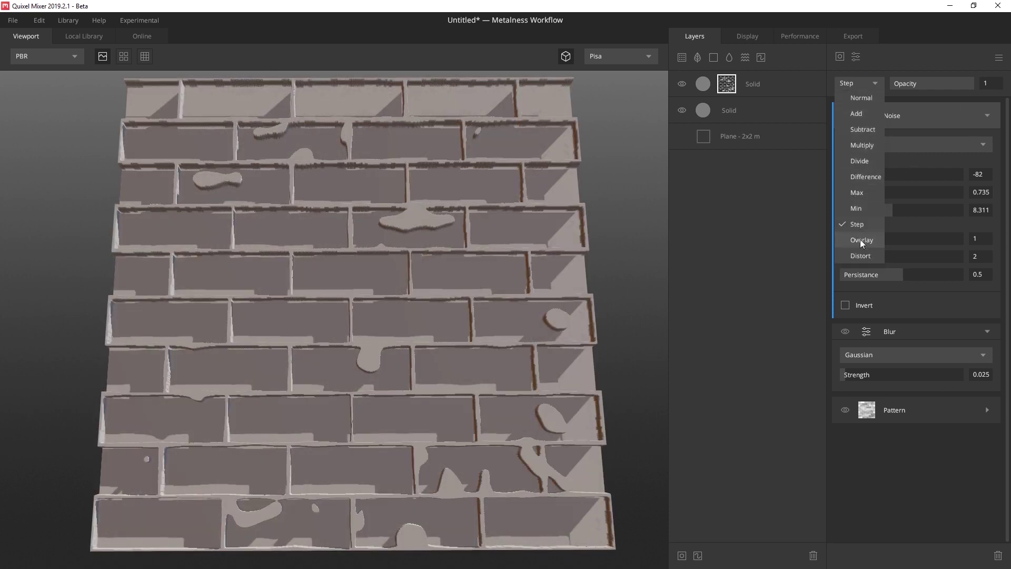
left_click(861, 241)
left_click(868, 83)
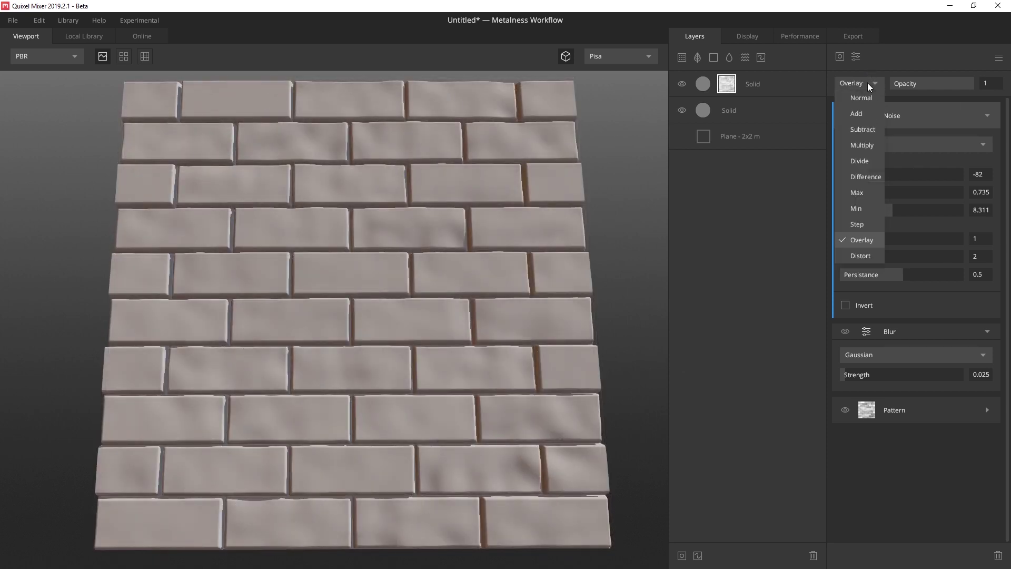
Blend the noise as Distort, lower its frequency to 2.77, and raise the octaves.
left_click(853, 251)
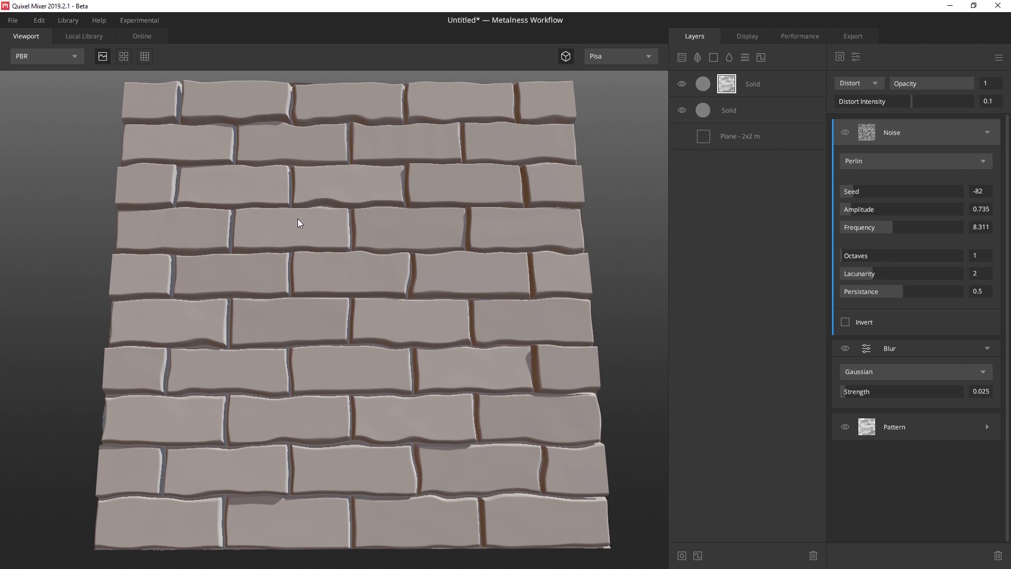
mouse_move(870, 226)
left_mouse_down()
mouse_move(854, 226)
mouse_move(875, 257)
mouse_move(848, 256)
mouse_move(858, 226)
left_mouse_up()
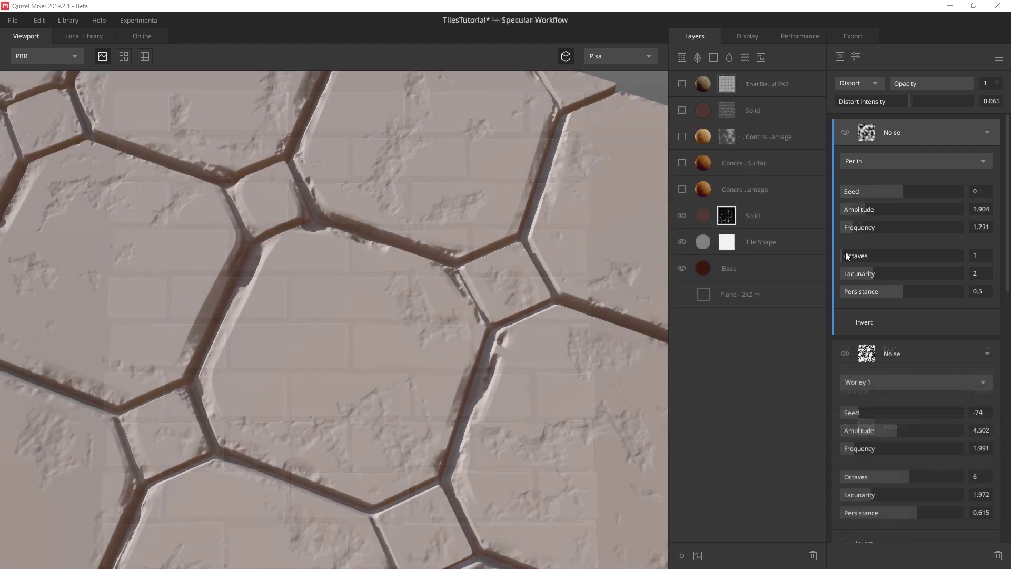
left_click_drag(845, 255, 920, 255)
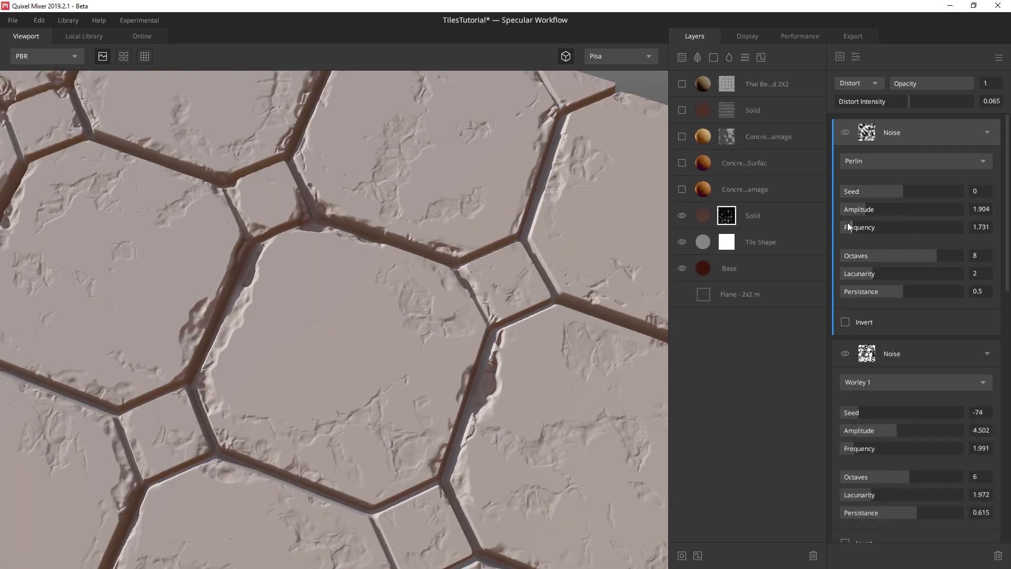
Tune the Distort noise frequency and seed on the hex tiles, corrugated steel and wood planks.
left_click_drag(850, 227, 854, 228)
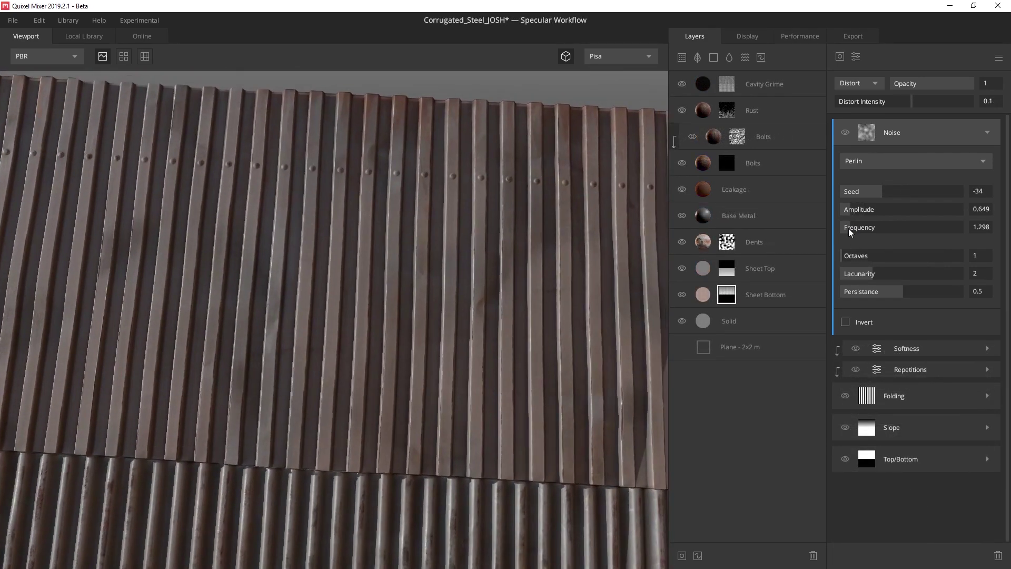
left_click_drag(847, 227, 850, 227)
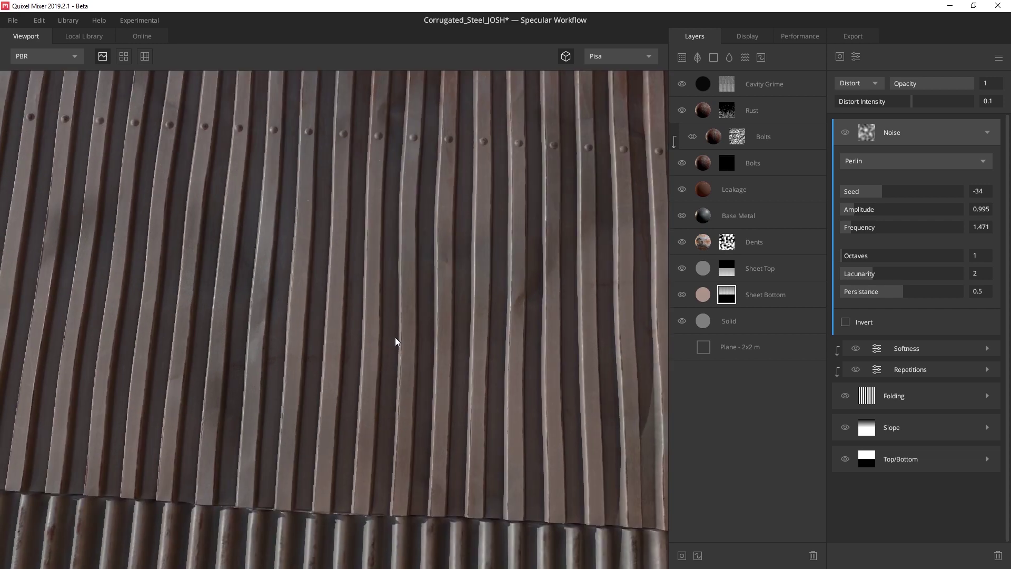
left_click_drag(395, 342, 246, 249)
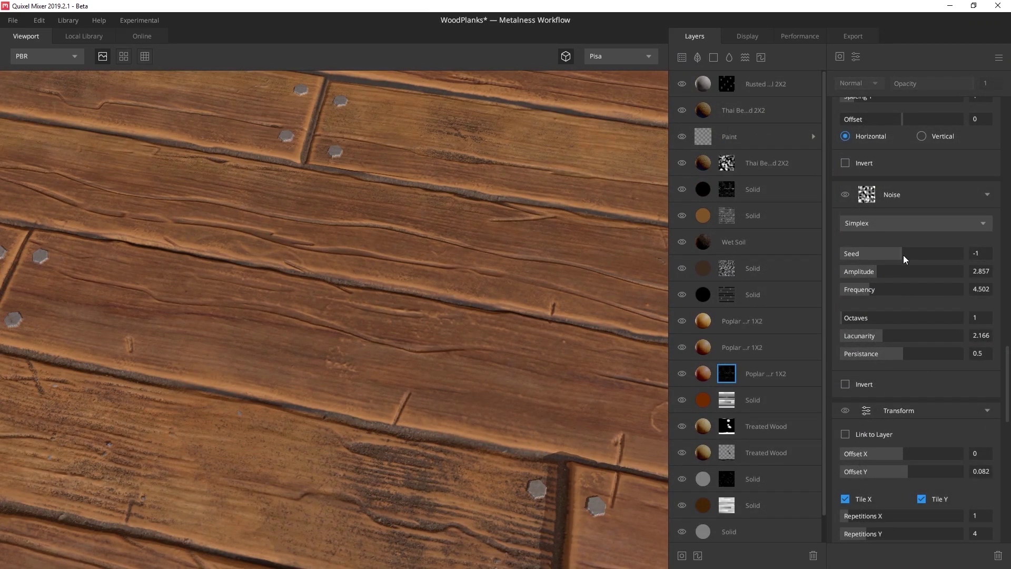
left_click_drag(904, 258, 918, 253)
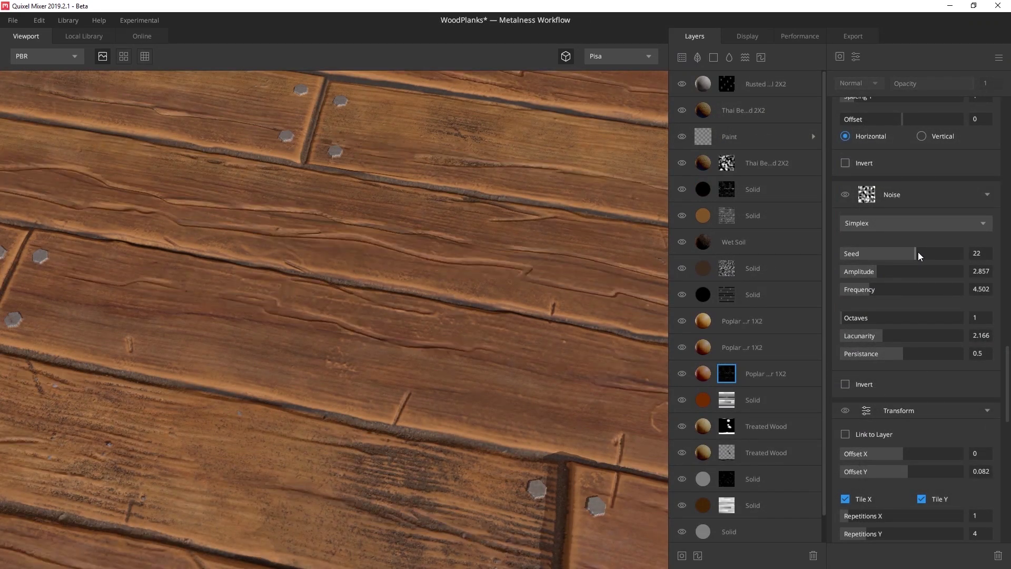
left_click(880, 288)
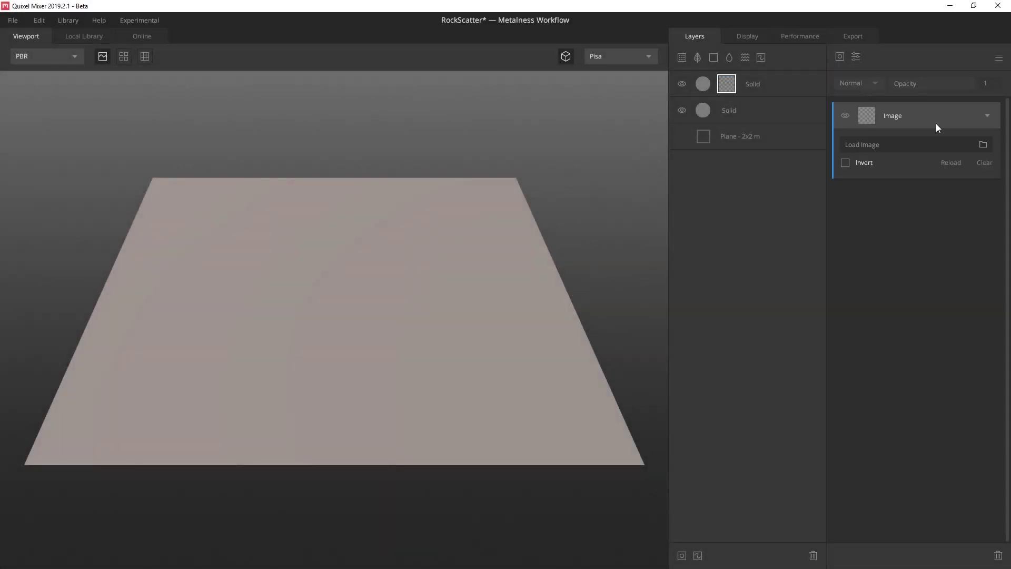
Add an image mask from Rock_01.tif and give it a Scatter modifier.
left_click(982, 144)
double_click(137, 85)
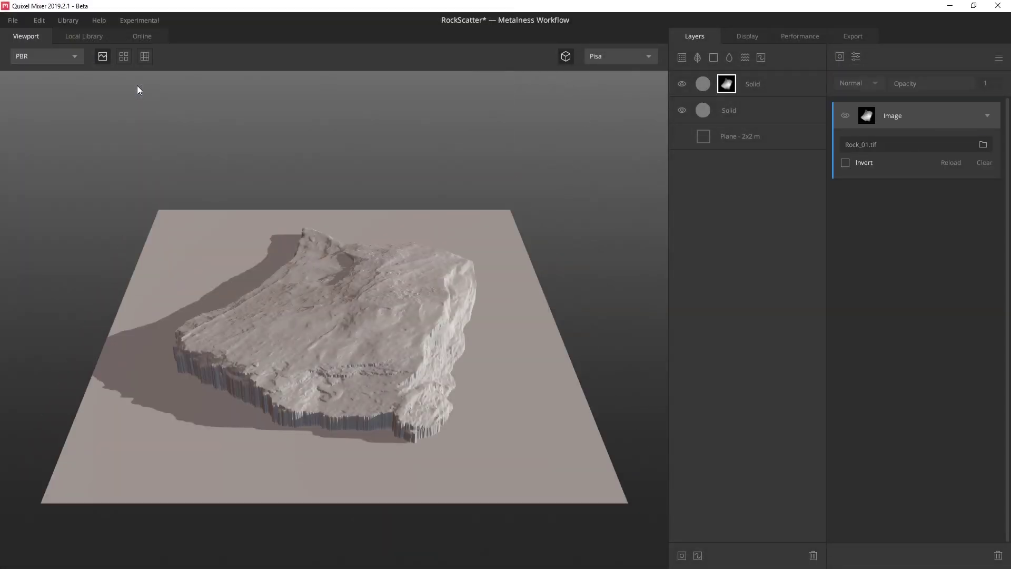
left_click(856, 57)
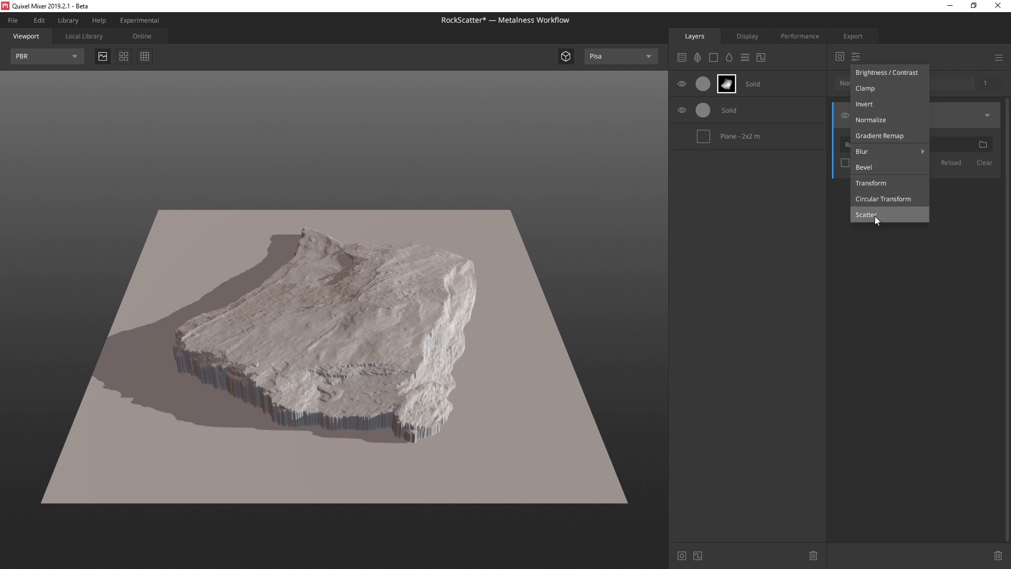
left_click(874, 216)
Set the scatter to density 73, size range 0.875–0.914, angle −126.8–360 and seed 58.
left_click_drag(426, 379, 433, 446)
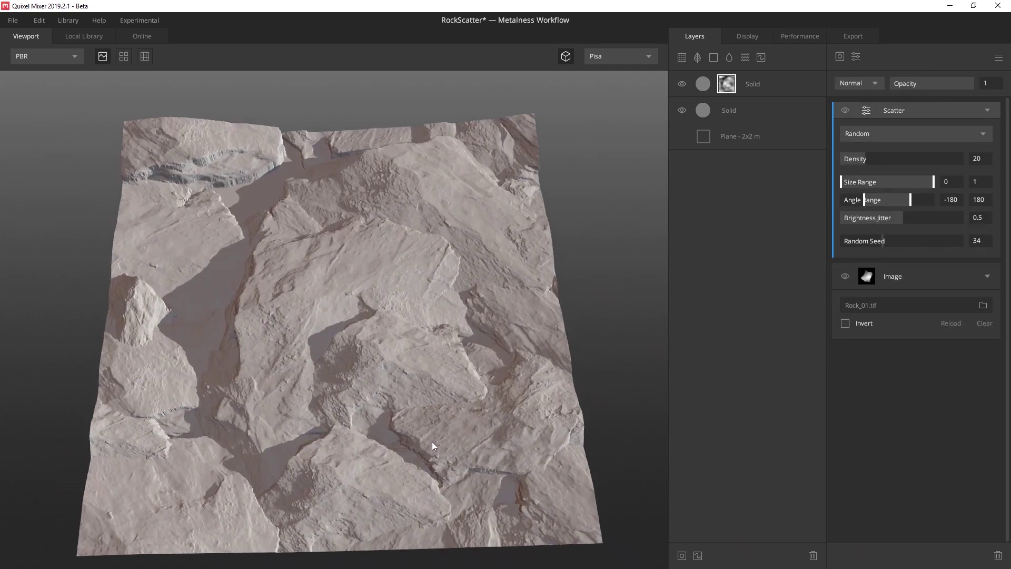
left_click_drag(875, 160, 930, 158)
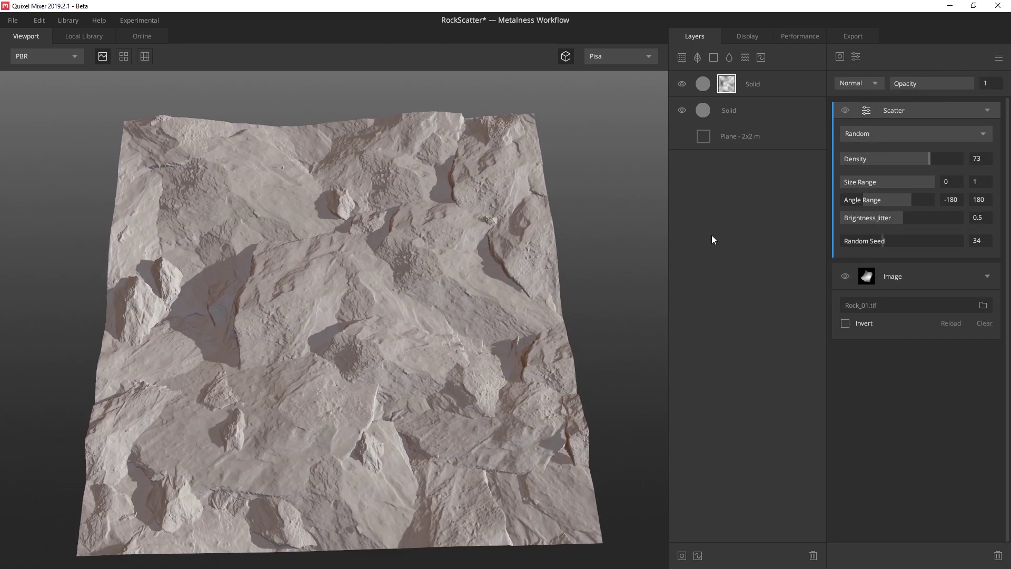
left_click_drag(848, 183, 928, 181)
left_click(868, 200)
left_click_drag(869, 199, 922, 181)
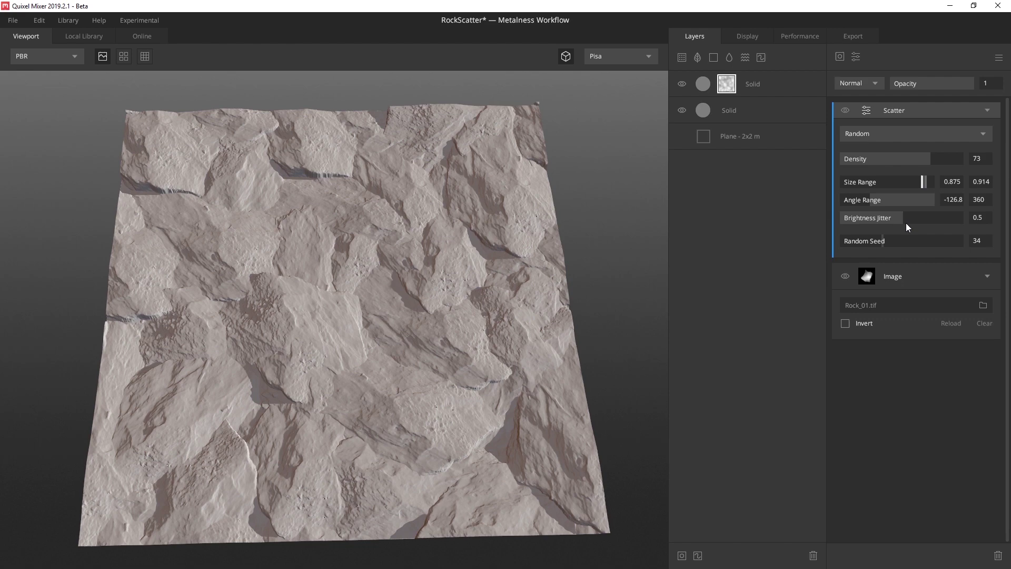
left_click_drag(888, 244, 912, 244)
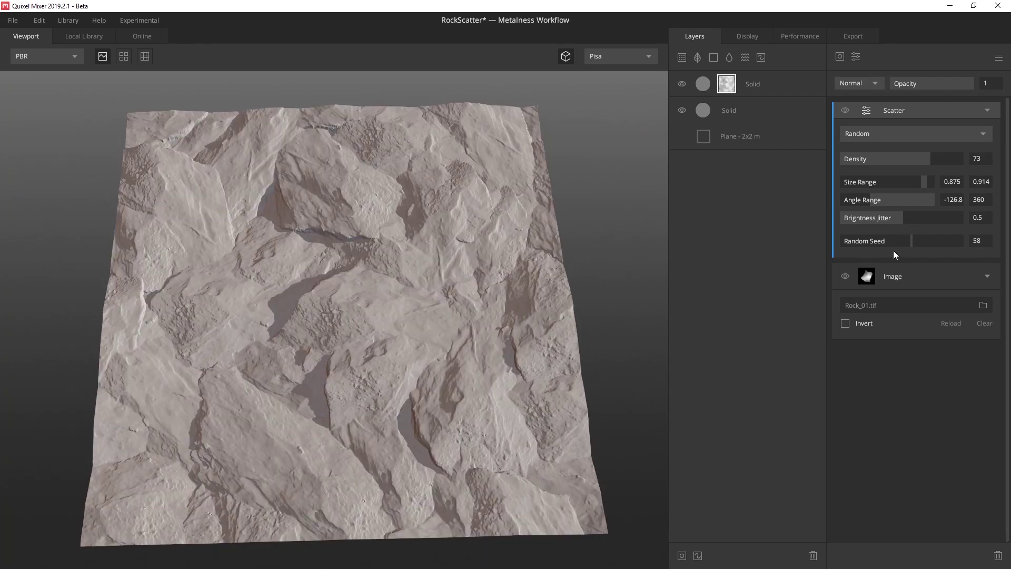
key("ctrl+v")
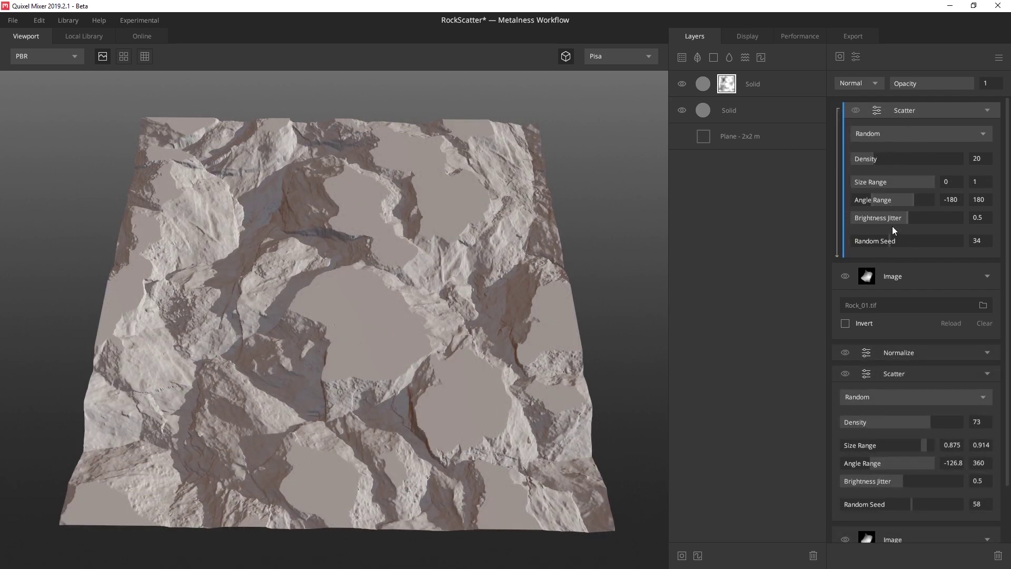
Set the top rock scatter to seed 46, density 29 and 360° rotation, then densify the scatter.
left_click(902, 241)
left_click_drag(872, 158, 946, 218)
left_click(913, 216)
left_click_drag(289, 318, 295, 284)
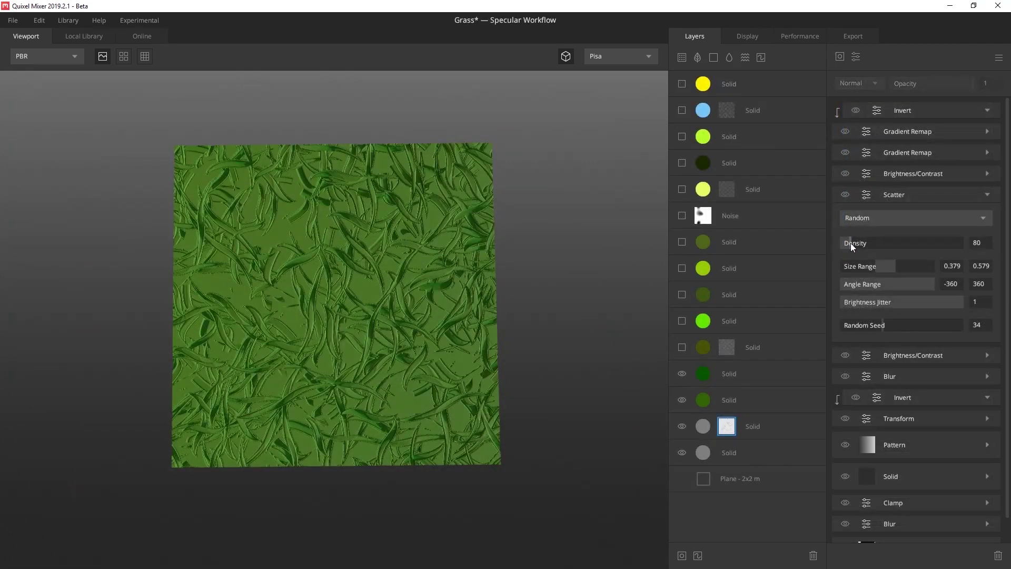
left_click_drag(851, 242, 927, 239)
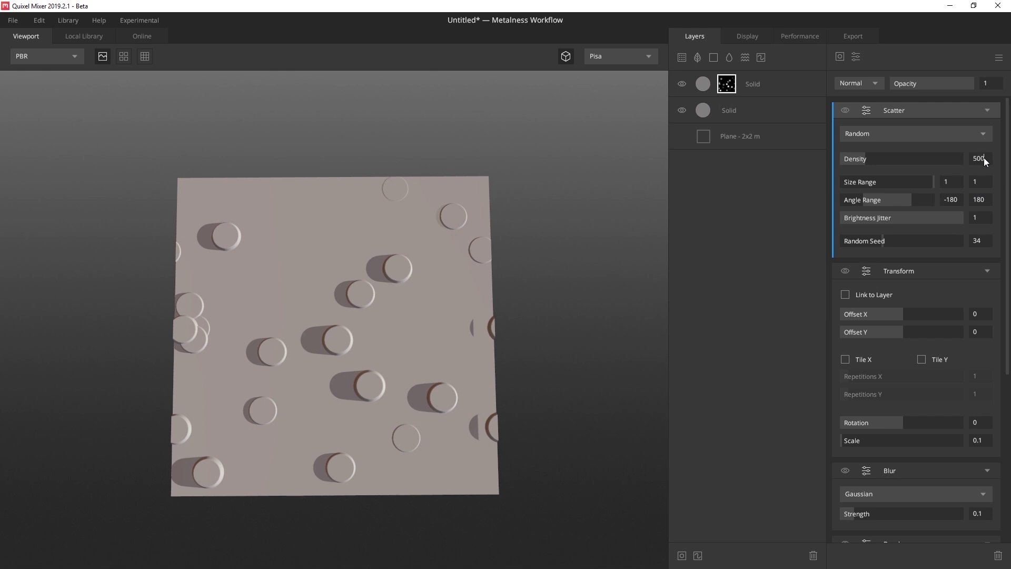
Set the circles' scatter density to 500 and re-randomise their seed.
key("Return")
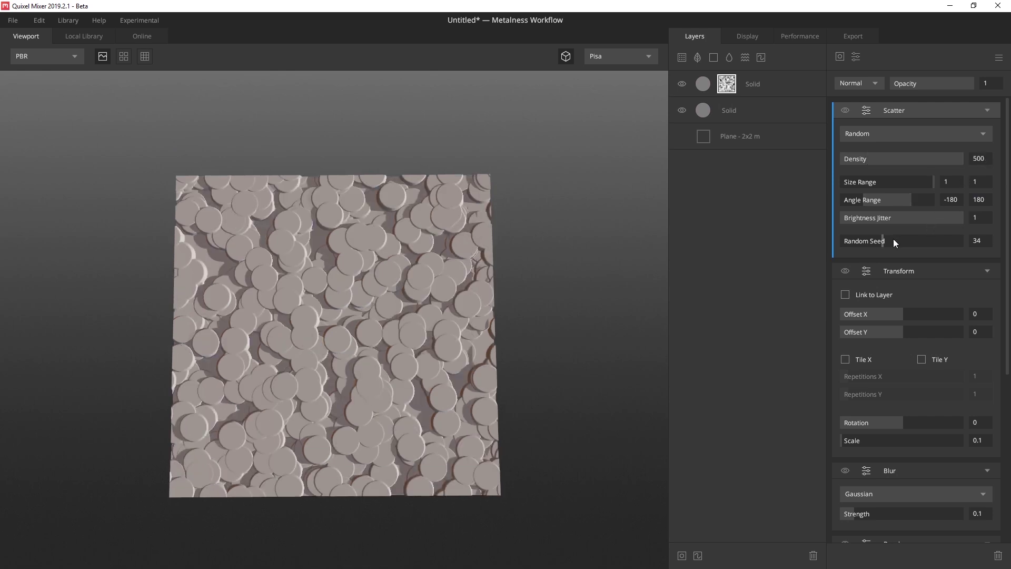
left_click_drag(894, 241, 910, 239)
left_click_drag(909, 239, 915, 239)
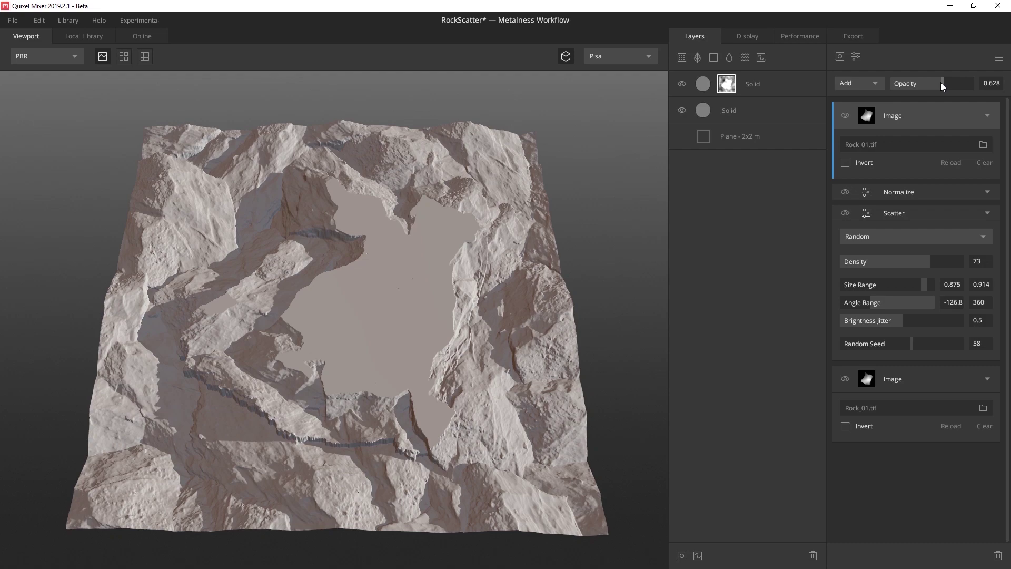
Lower the rock layer's opacity to 0.442 and add another Scatter modifier.
left_click_drag(942, 86, 924, 84)
left_click(856, 57)
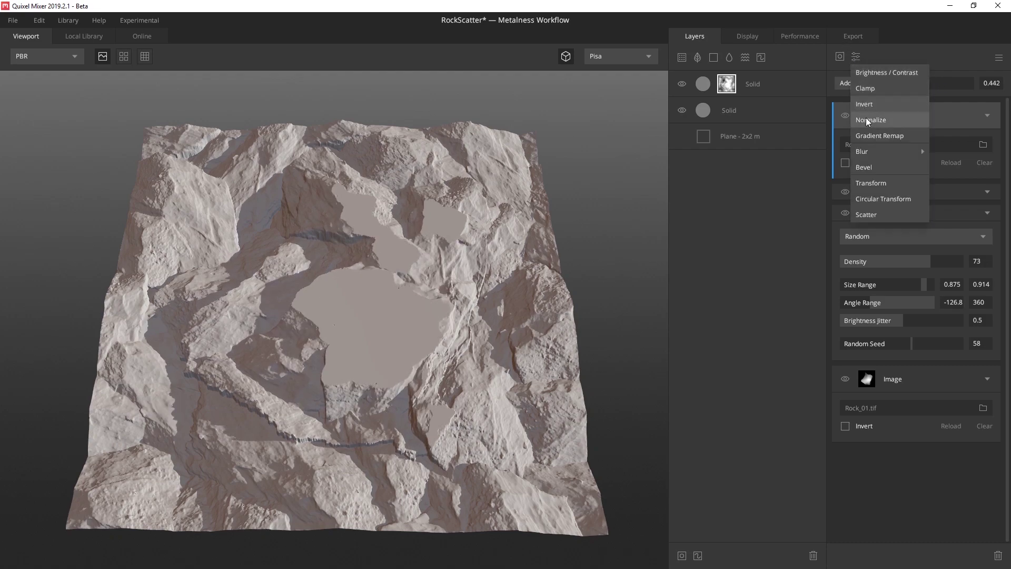
left_click(867, 215)
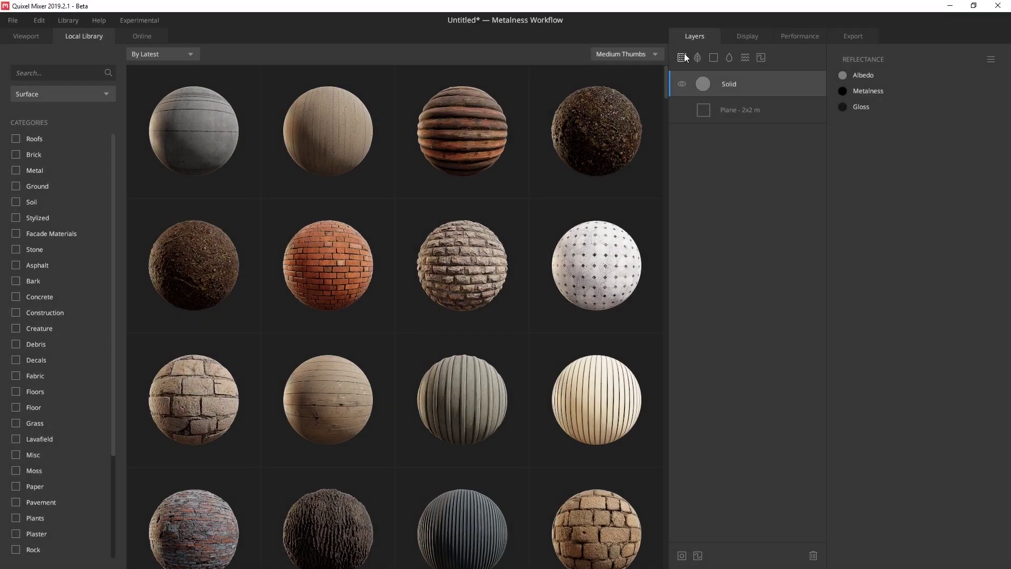
Add the Old Log Wall surface with blend threshold 0.613 and low frequency 1.705.
left_click(482, 108)
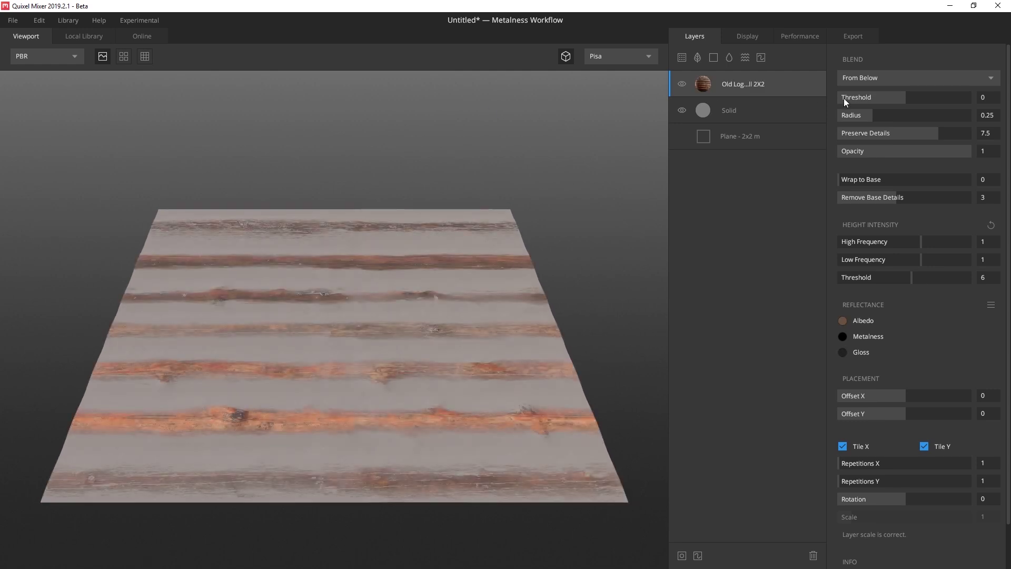
left_click_drag(908, 97, 925, 97)
mouse_move(921, 259)
left_mouse_down()
mouse_move(941, 258)
mouse_move(932, 260)
left_mouse_up()
left_click_drag(371, 309, 627, 341)
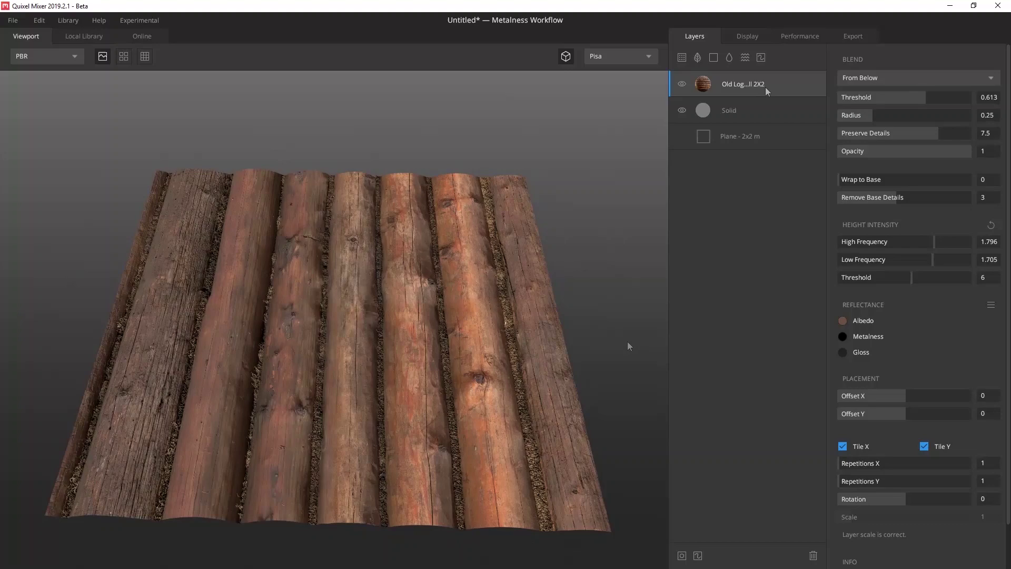
Delete the log layer, then undo the deletion.
right_click(766, 88)
left_click(794, 127)
left_click(38, 20)
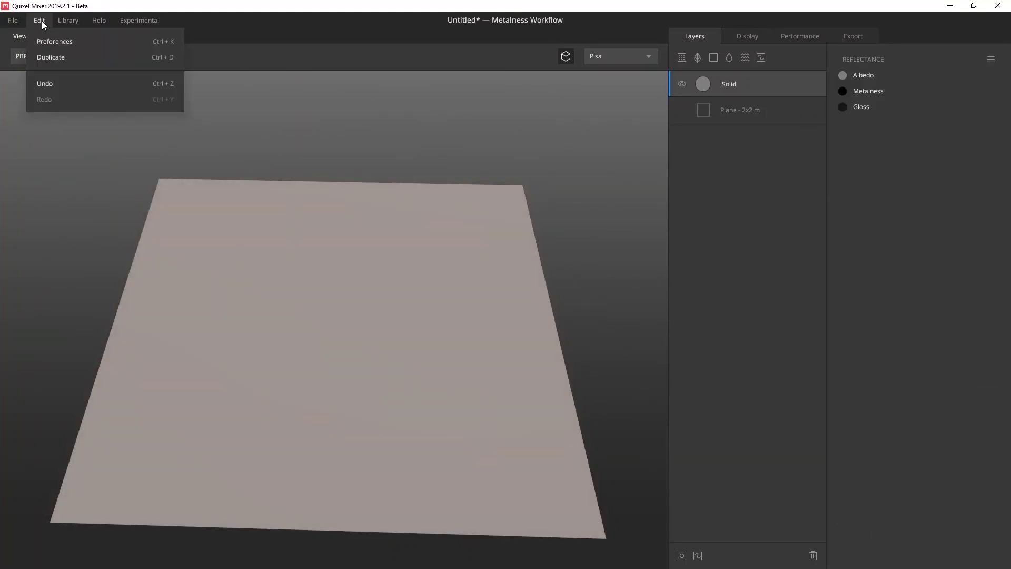
left_click(57, 90)
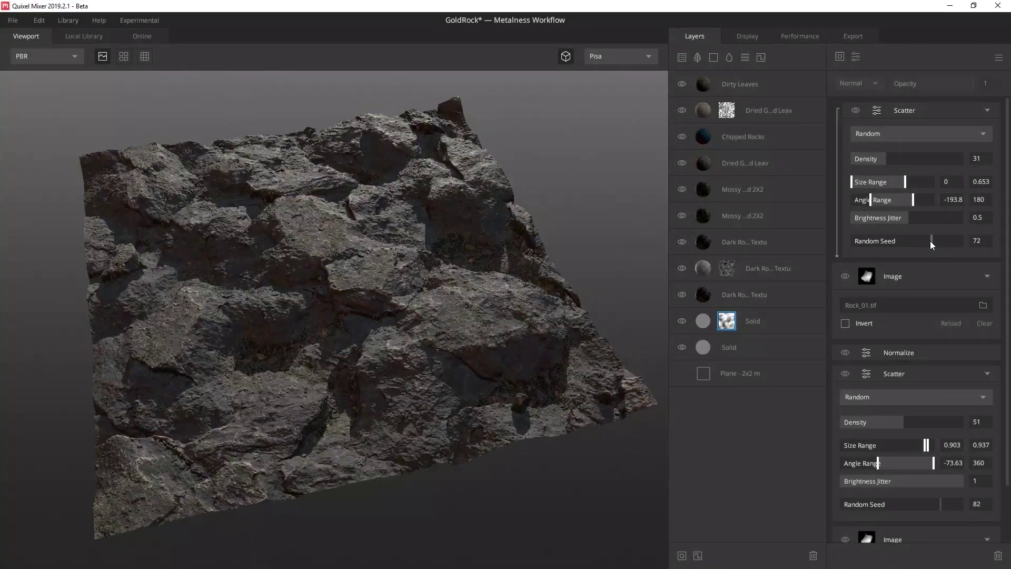
Reseed both rock Scatter modifiers to 27 and 59.
left_click_drag(930, 241, 882, 245)
scroll(880, 464, "down", 2)
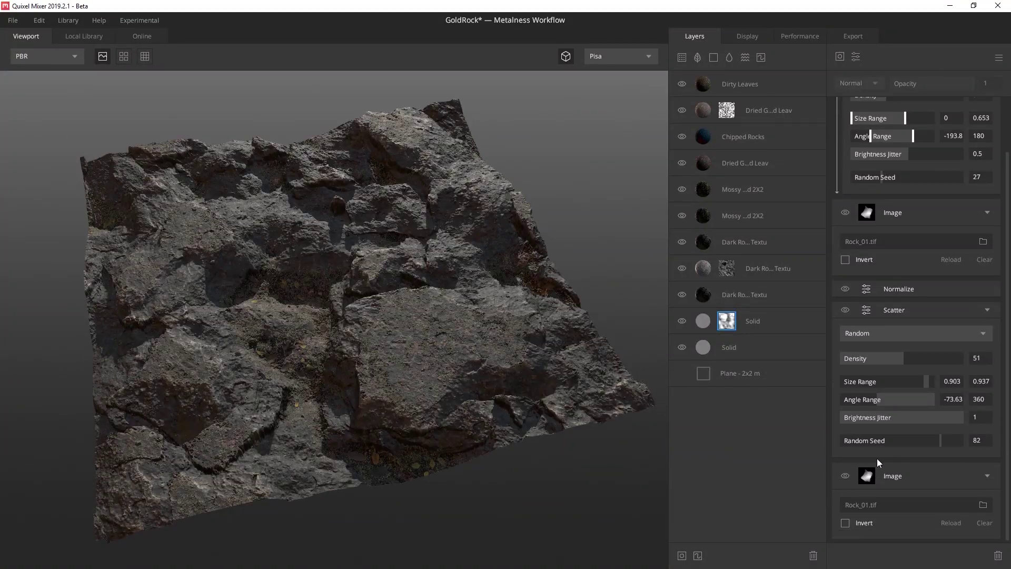
left_click_drag(935, 441, 910, 439)
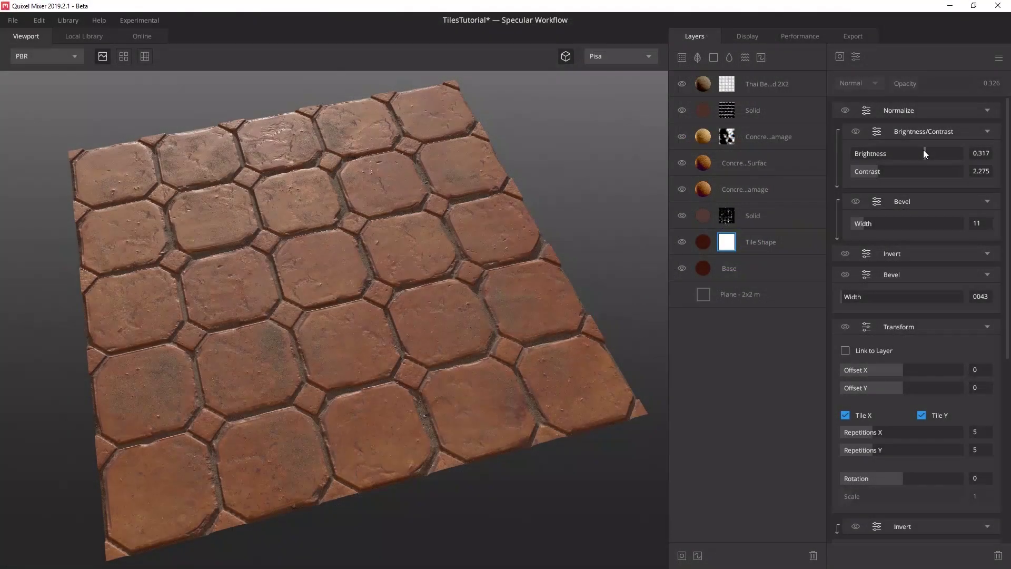
Nudge the tiles' brightness, then set the Worley noise seed to -53 and frequency to 4.329.
left_click_drag(924, 153, 923, 153)
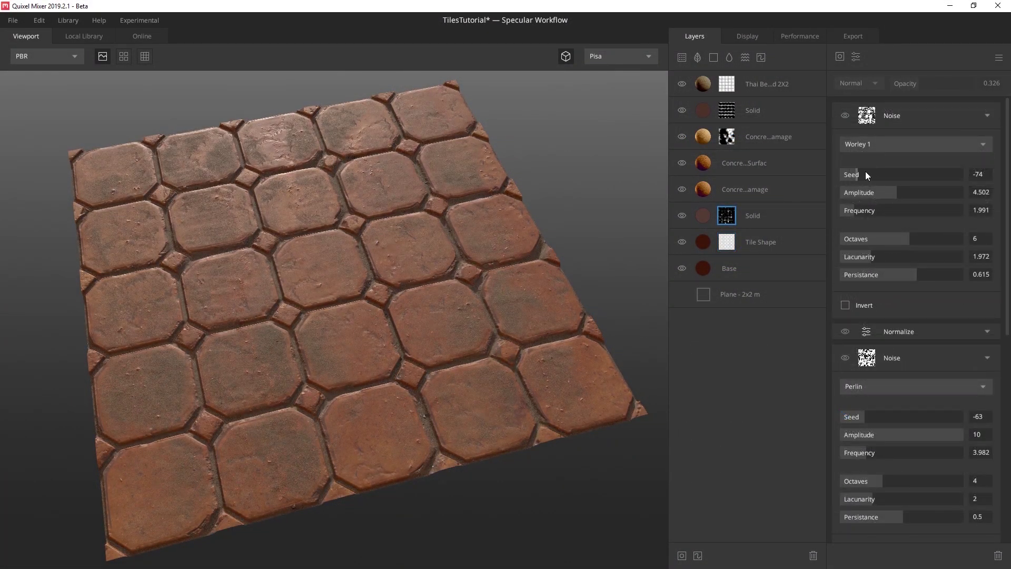
left_click_drag(865, 172, 870, 172)
left_click_drag(859, 206, 867, 208)
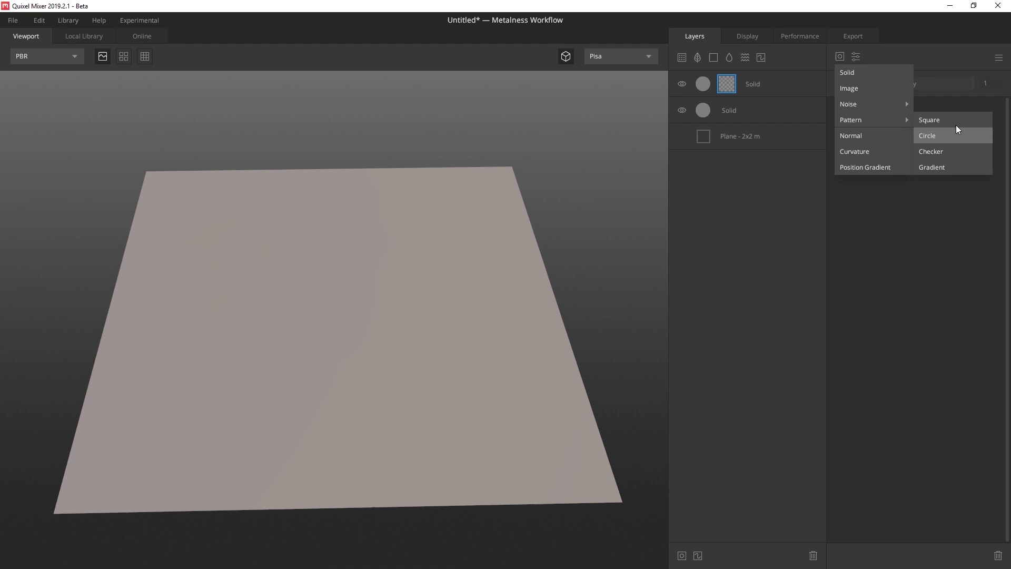
Add a Square pattern mask with Repeat Y 10 and a 0.5 row offset for staggered bricks.
left_click(956, 125)
left_click_drag(857, 209, 892, 209)
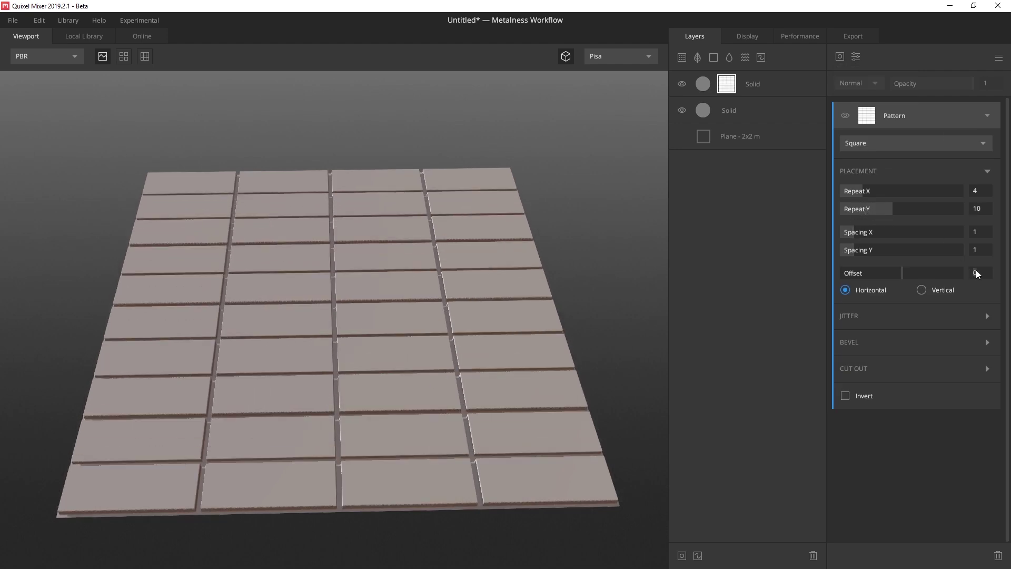
left_click_drag(976, 271, 992, 275)
left_click_drag(505, 295, 400, 295)
Enable brightness jitter and gradient jitter on the bricks and adjust their amounts and angle.
left_click(988, 316)
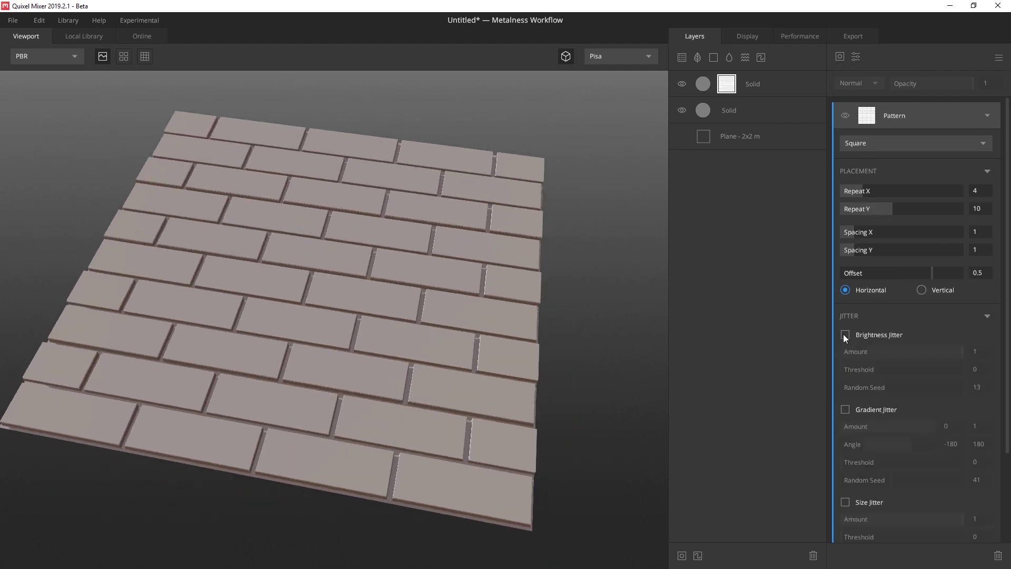
left_click(846, 335)
left_click(889, 348)
left_click_drag(889, 348, 887, 350)
left_click(845, 409)
mouse_move(869, 425)
left_mouse_down()
mouse_move(924, 426)
mouse_move(863, 422)
mouse_move(928, 447)
left_mouse_up()
mouse_move(845, 465)
left_mouse_down()
mouse_move(882, 464)
mouse_move(852, 479)
left_mouse_up()
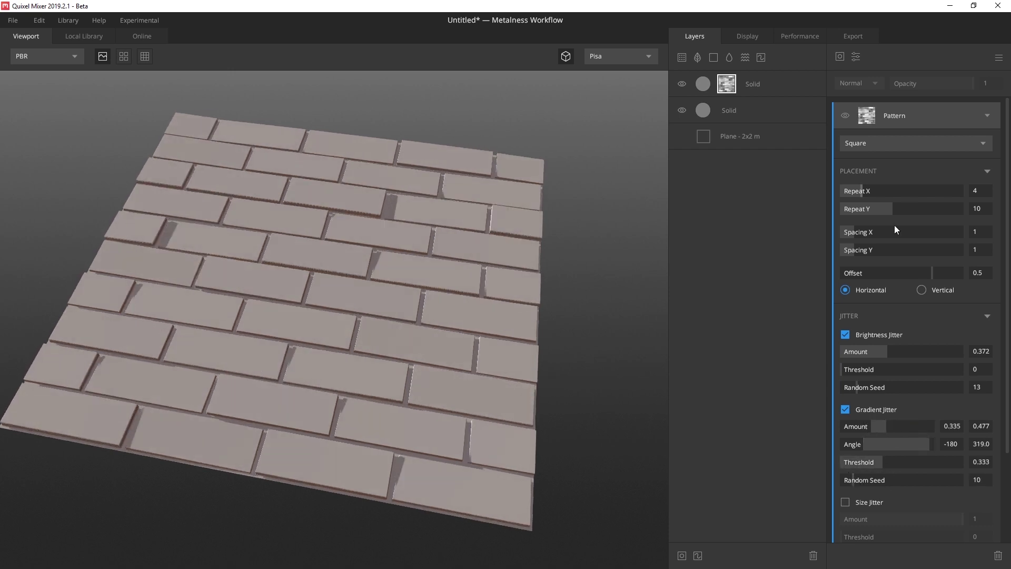
scroll(894, 225, "down", 2)
left_click_drag(927, 516, 843, 514)
scroll(864, 295, "up", 2)
In CorrugatedMetal, set the Leakage layer's offset to 0.34/0.128 and scale to 2.971.
left_click(856, 57)
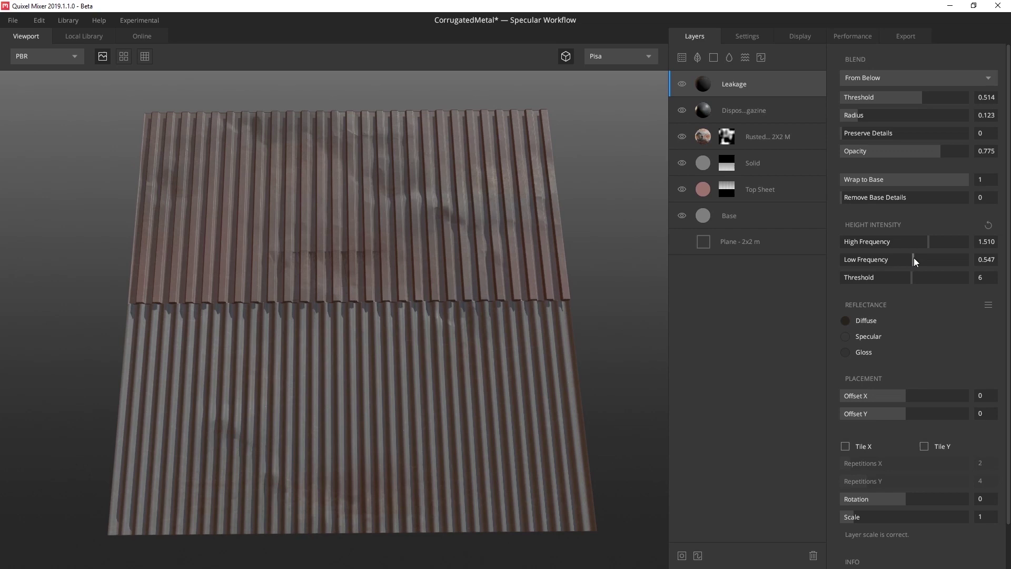
left_click(927, 395)
left_click(915, 413)
left_click_drag(914, 413, 912, 413)
left_click(873, 517)
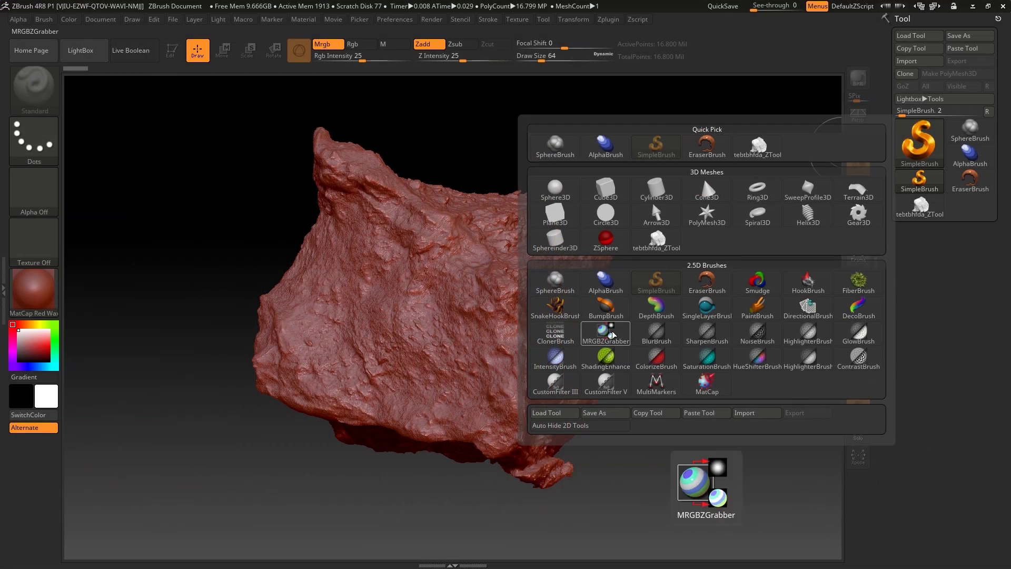
Grab the rock surface with the MRGBZGrabber brush into DepthGrab03 alpha and RGBGrab05 texture.
left_click(611, 334)
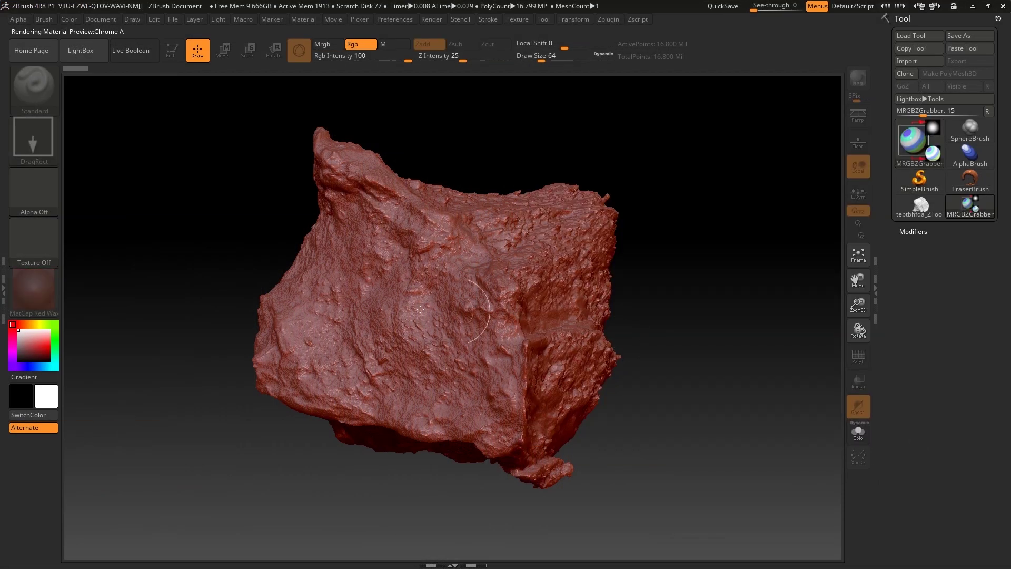
left_click(576, 226)
mouse_move(30, 192)
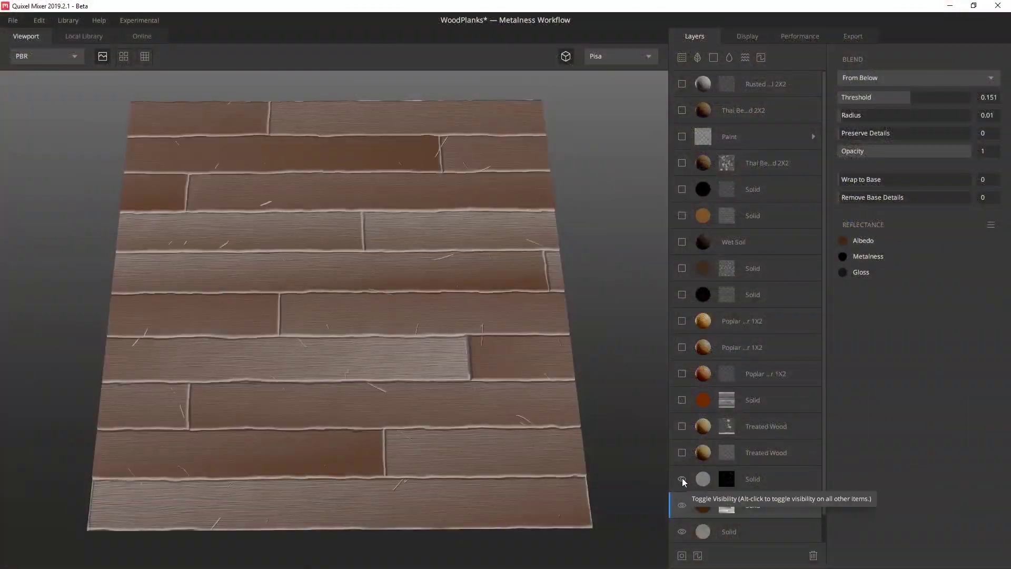
Unhide the six hidden WoodPlanks layers from bottom to top, ending with the two Poplar layers.
left_click(682, 479)
left_click(682, 453)
left_click(682, 426)
left_click(682, 400)
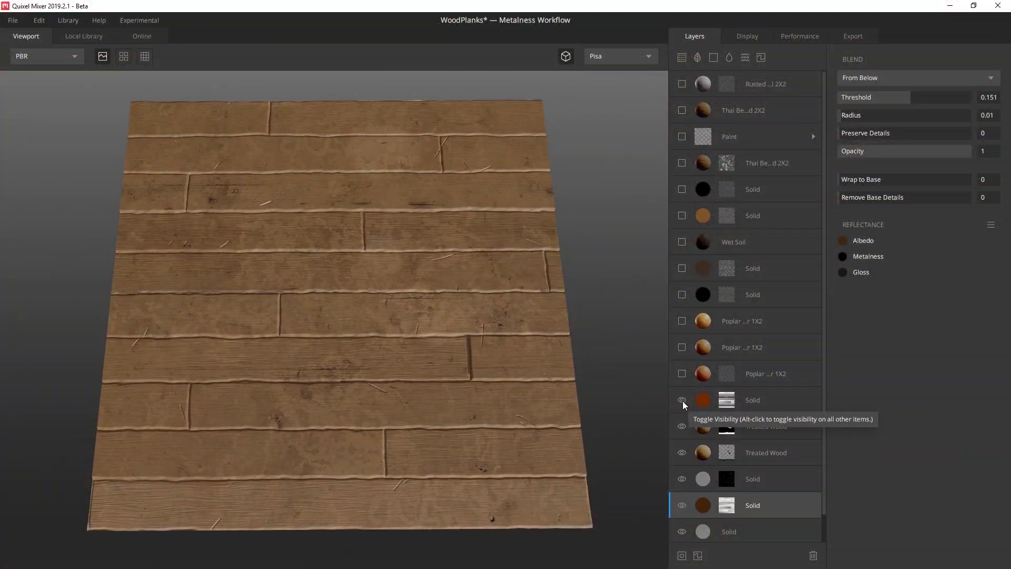
left_click(682, 374)
left_click(683, 345)
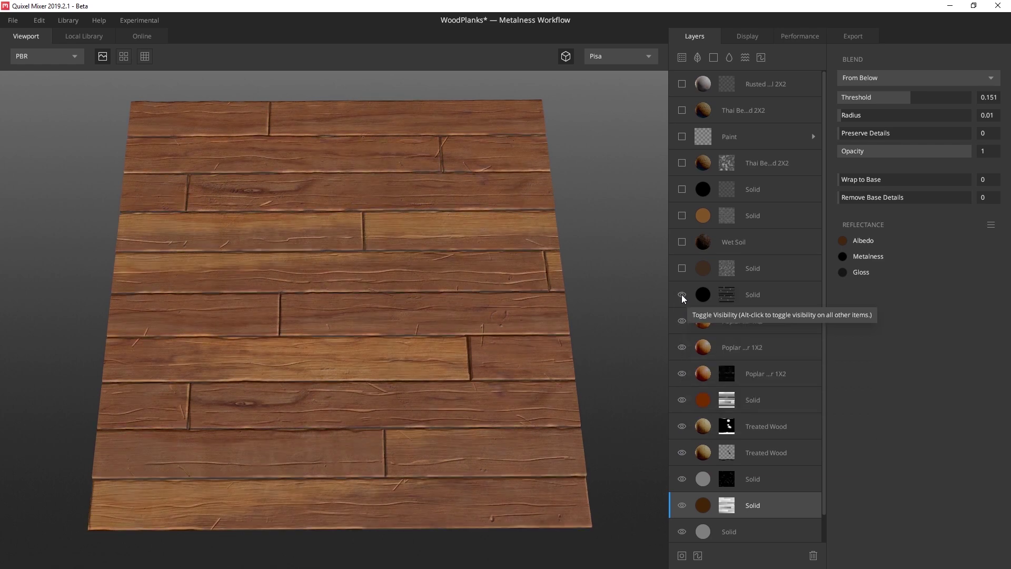